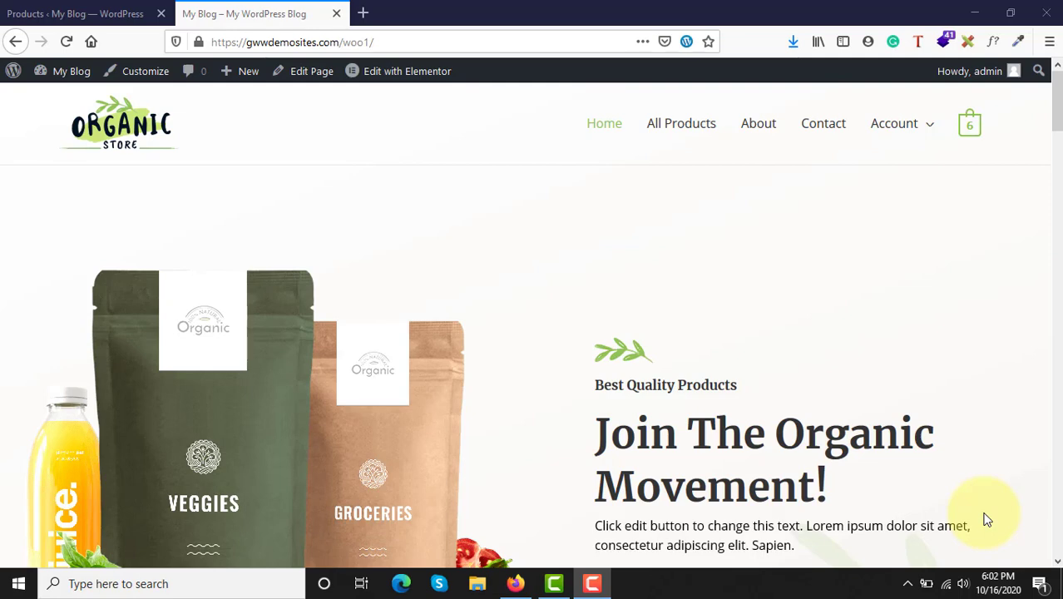
# Step: Switch to the All Products admin list and scroll through the 13 published products
pyautogui.scroll(-3, 987, 520)
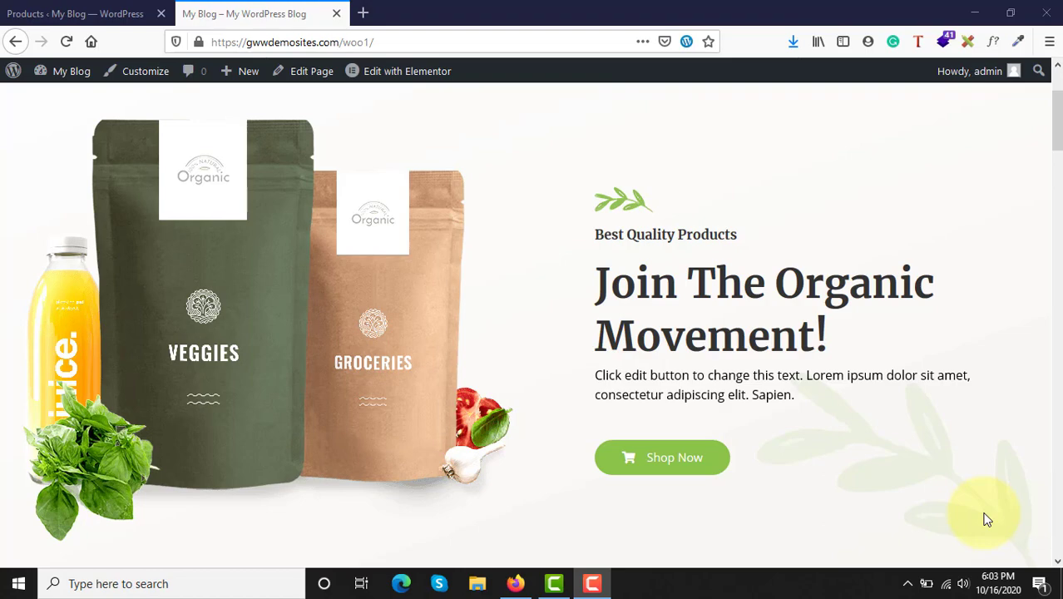
pyautogui.click(92, 15)
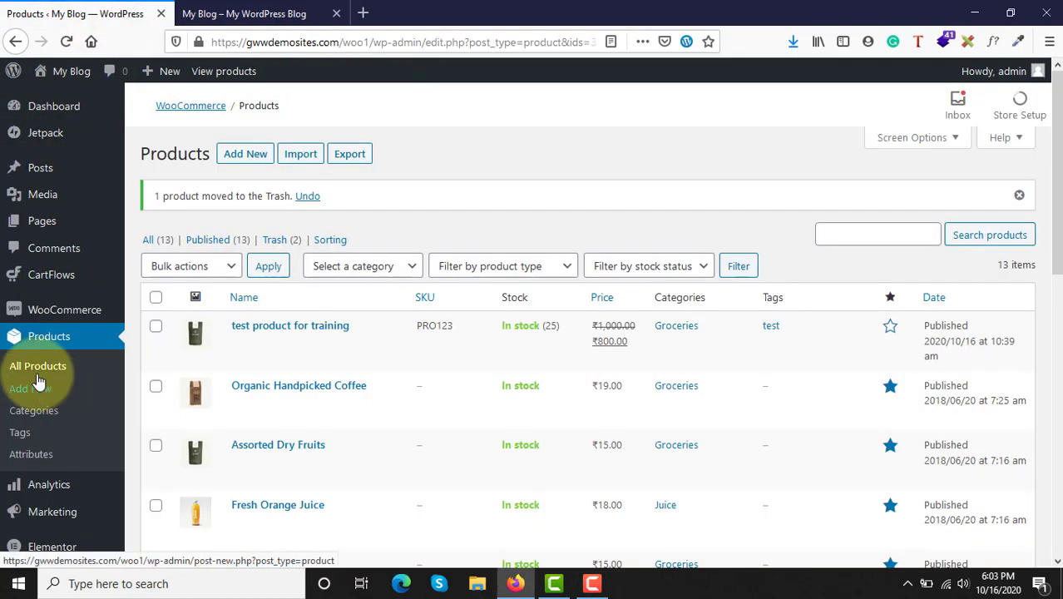
pyautogui.scroll(-5, 315, 411)
pyautogui.scroll(5, 309, 406)
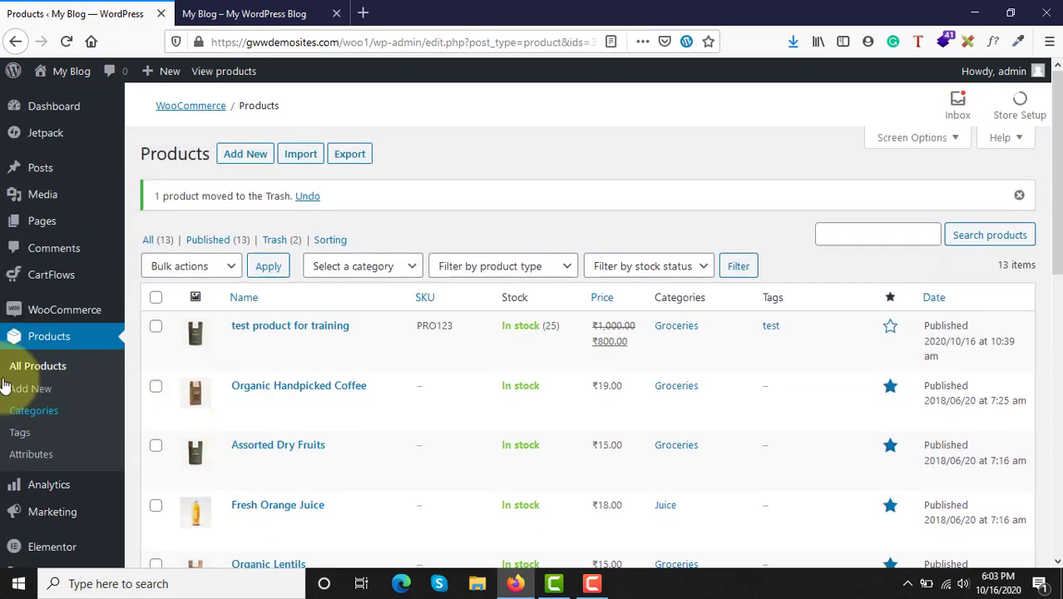
pyautogui.scroll(-6, 462, 399)
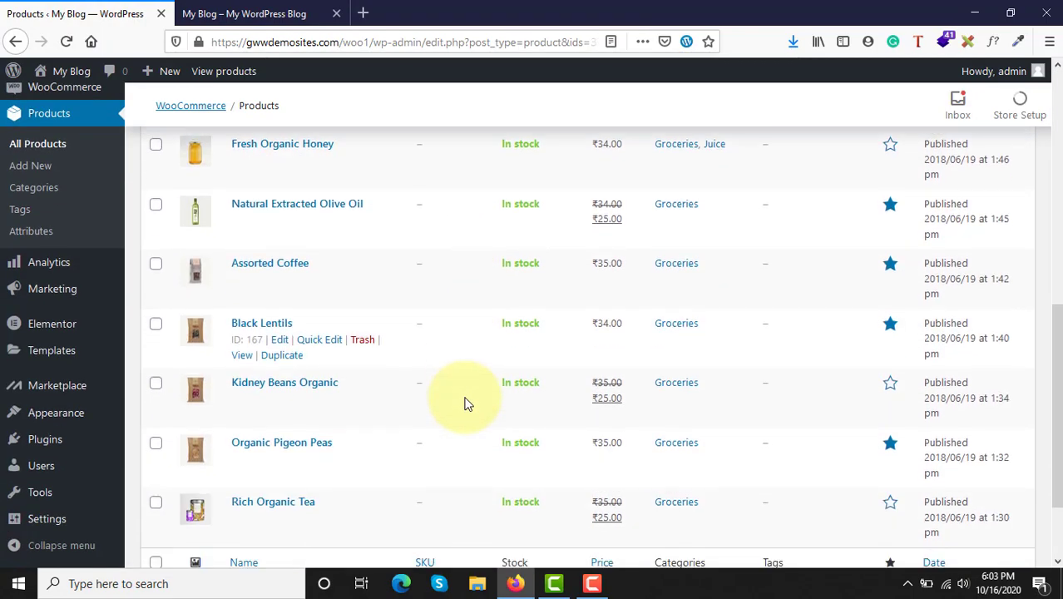
pyautogui.scroll(-1, 466, 403)
pyautogui.scroll(4, 462, 404)
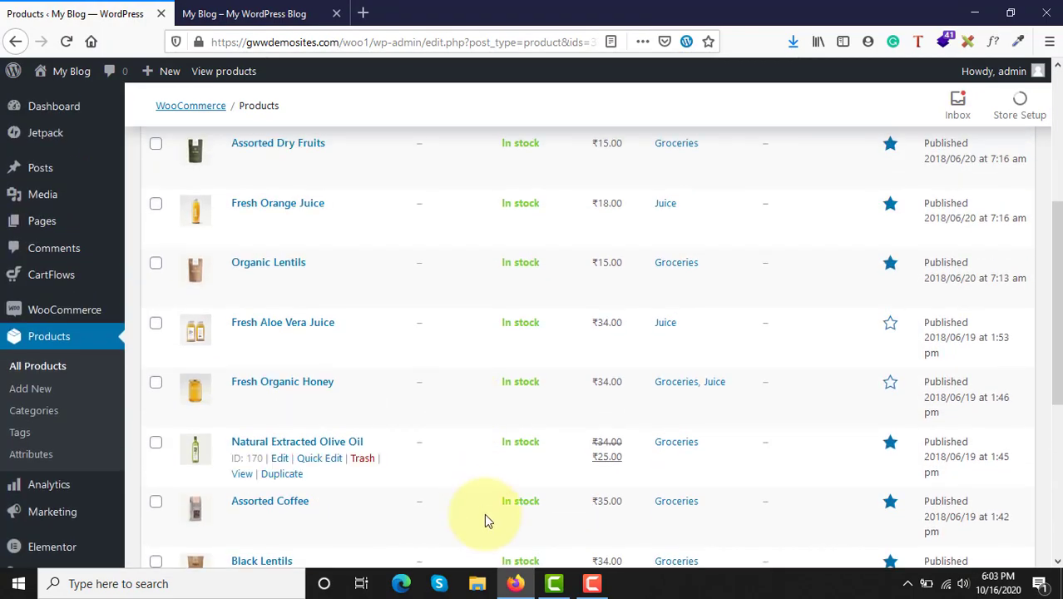
pyautogui.scroll(2, 484, 513)
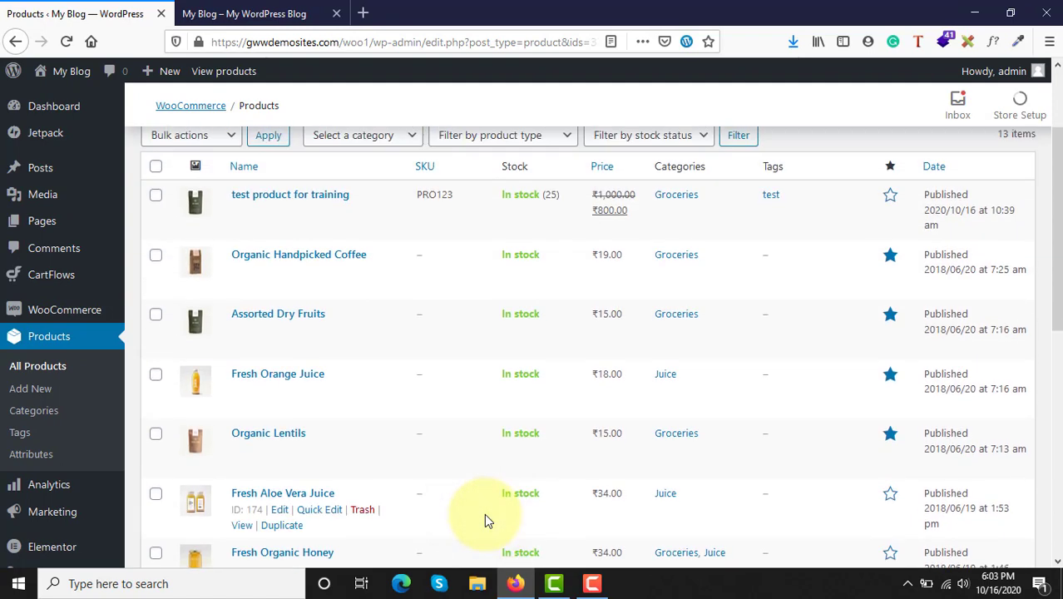
pyautogui.scroll(1, 484, 514)
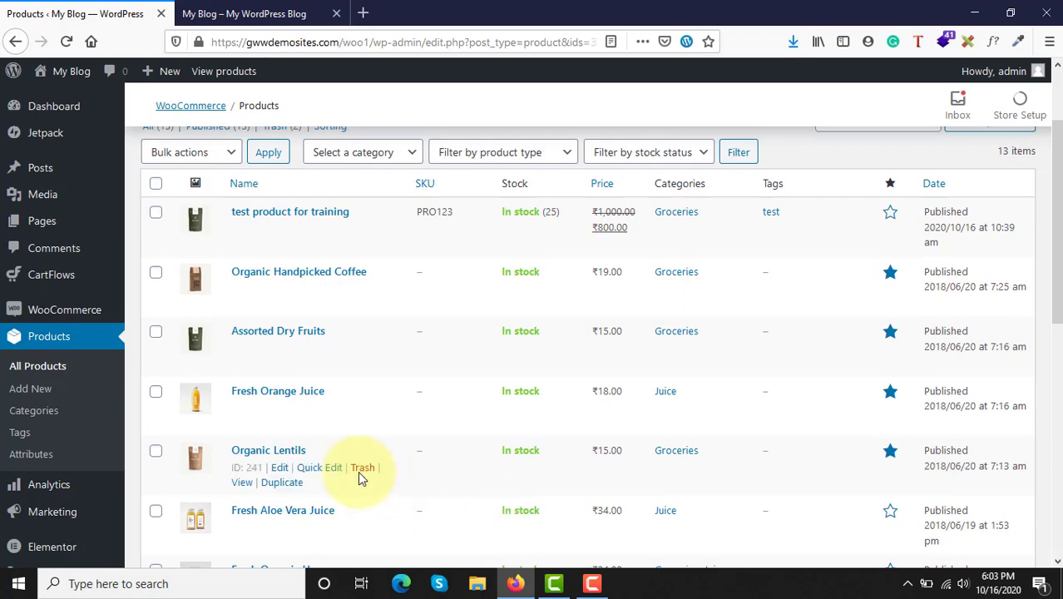
pyautogui.scroll(-1, 316, 414)
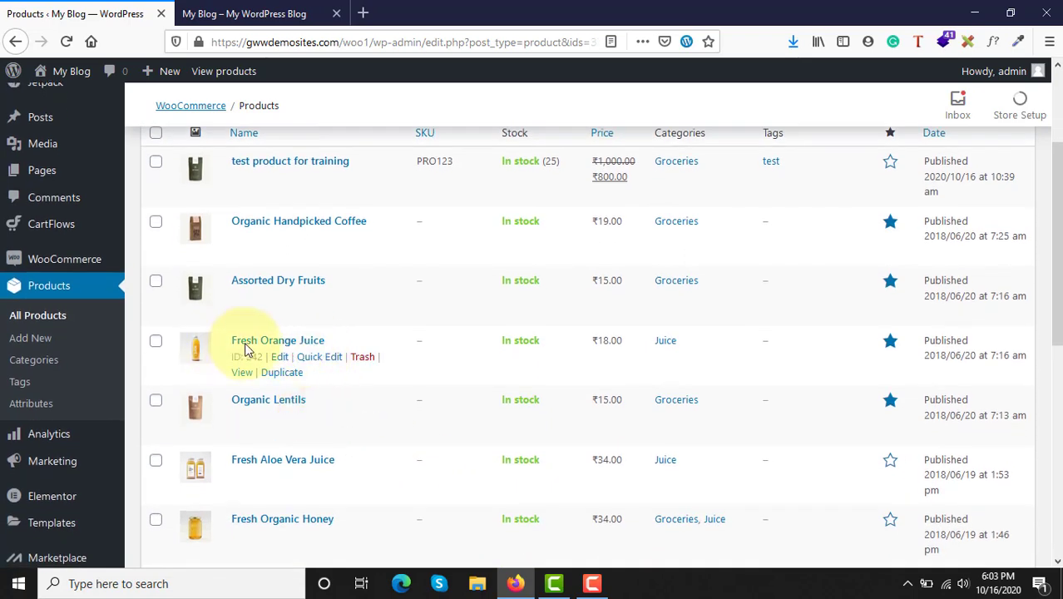
pyautogui.scroll(-2, 341, 431)
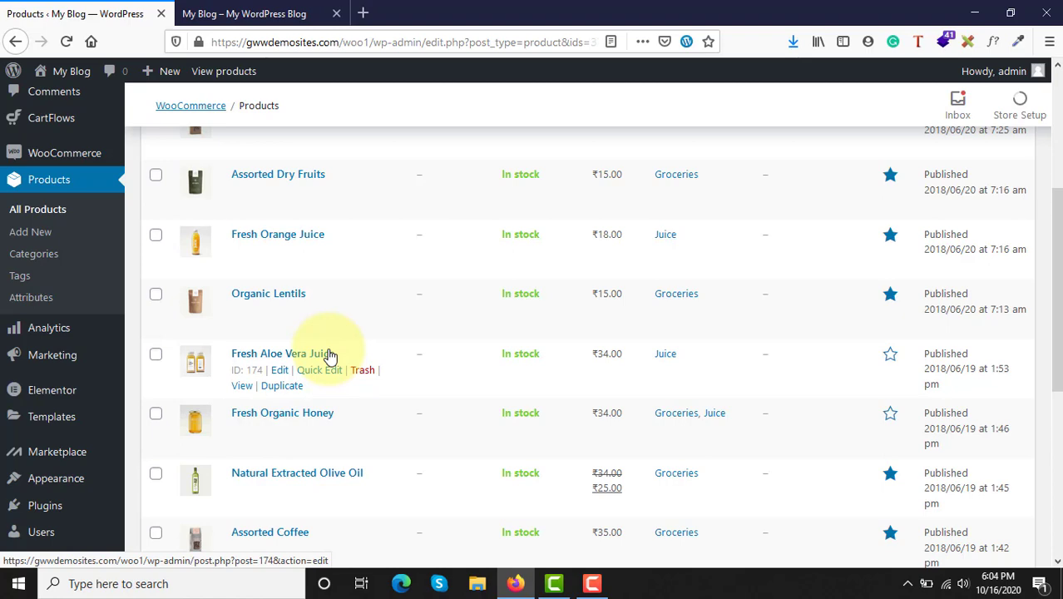
pyautogui.scroll(3, 331, 356)
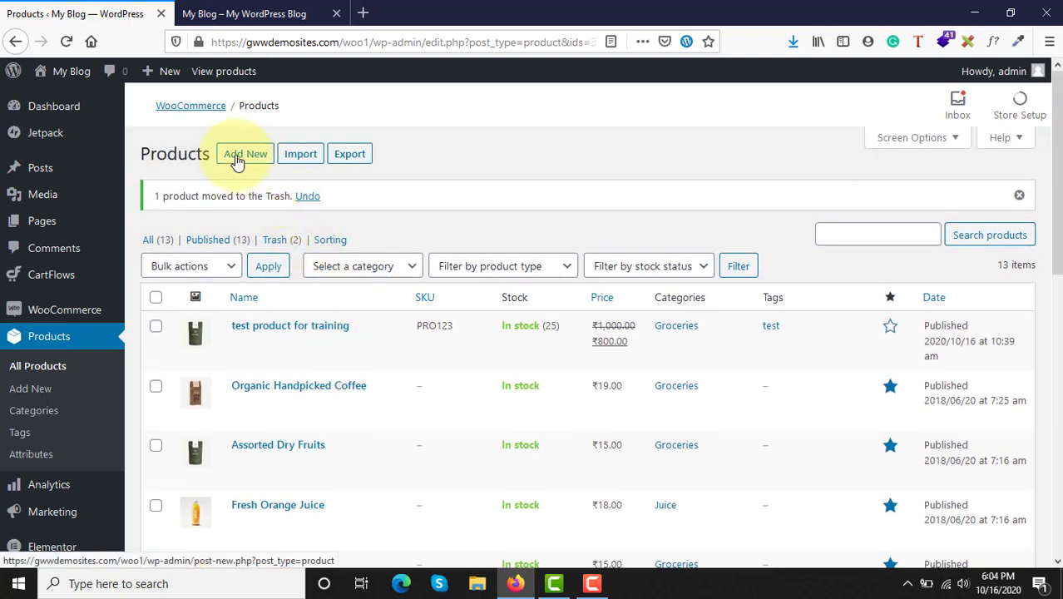
# Step: Add a new product titled 'Healthy Juice For All' and copy the title
pyautogui.click(237, 159)
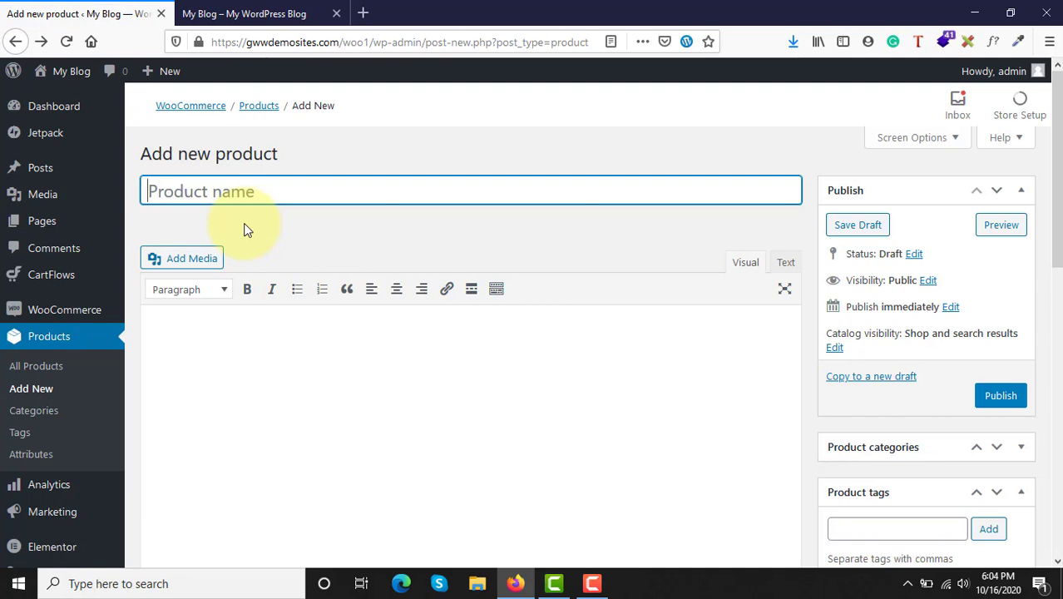
pyautogui.write('Hea')
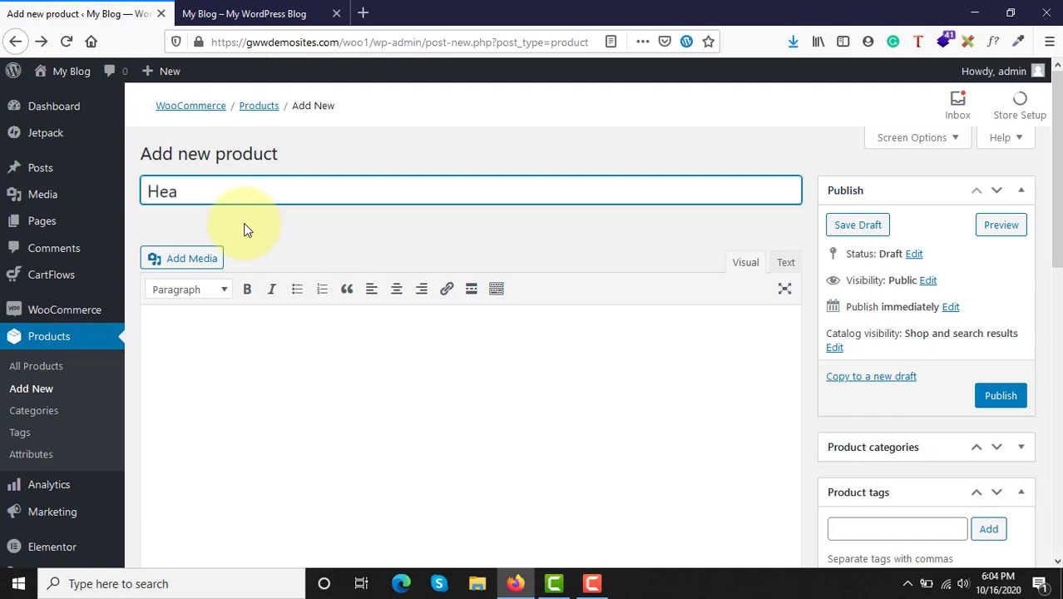
pyautogui.write('lthy Juice')
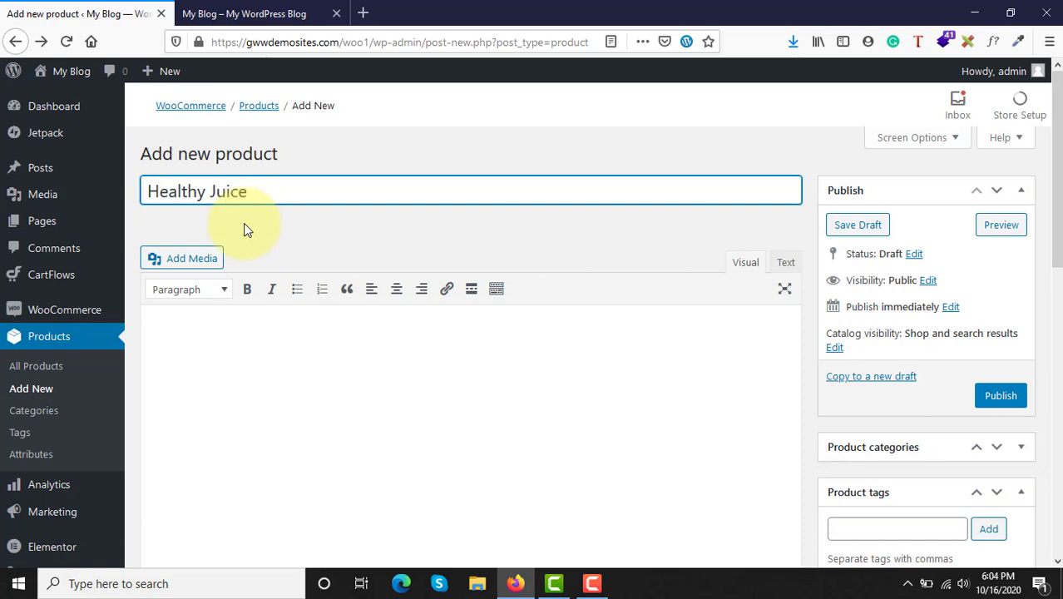
pyautogui.write(' For All')
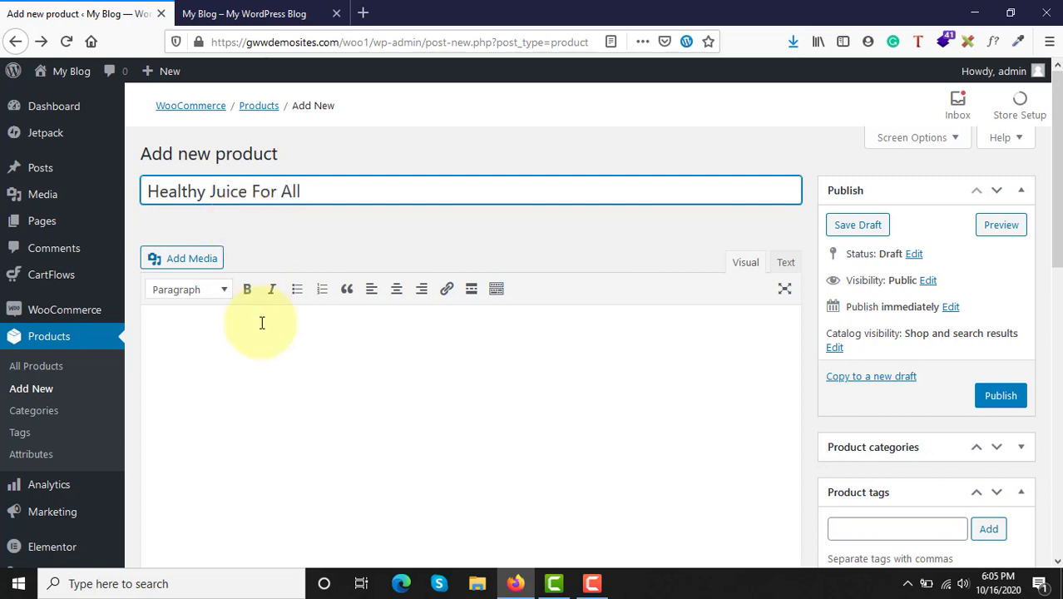
pyautogui.doubleClick(222, 191)
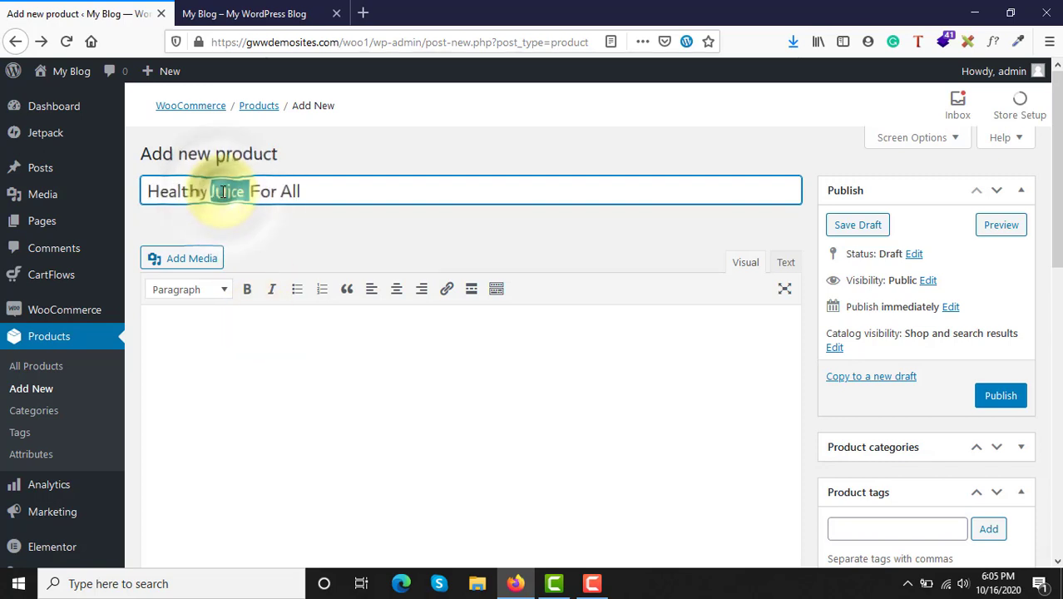
pyautogui.hotkey('ctrl', 'a')
pyautogui.hotkey('ctrl', 'c')
# Step: Fill the product description with 'Healthy Juice For All' repeated several times
pyautogui.press('Tab')
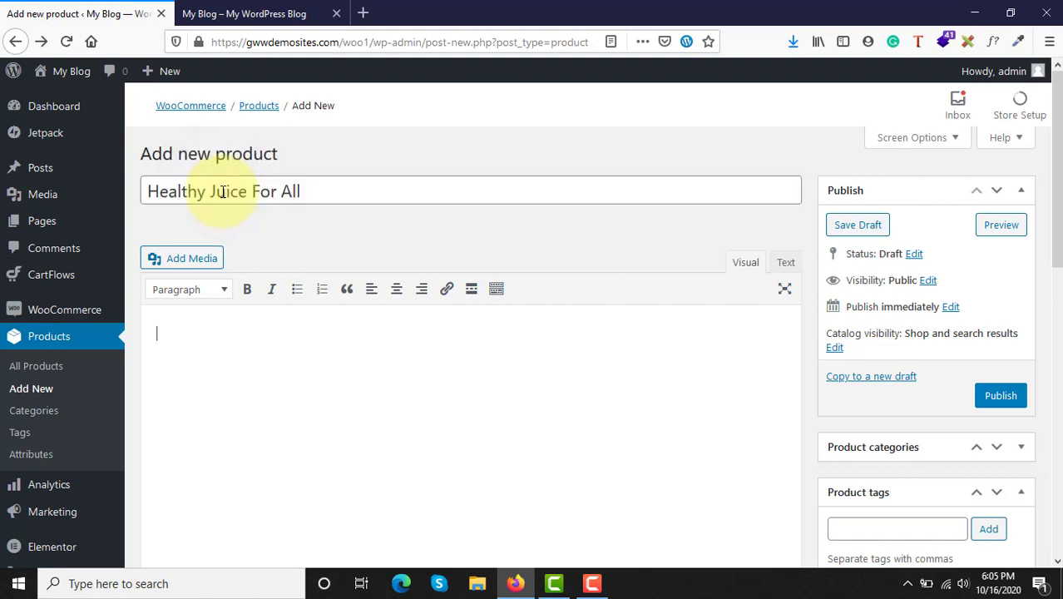
pyautogui.hotkey('ctrl', 'v')
pyautogui.hotkey('ctrl', 'v')
pyautogui.hotkey('ctrl', 'v')
pyautogui.hotkey('ctrl', 'v')
pyautogui.hotkey('ctrl', 'v')
pyautogui.hotkey('ctrl', 'v')
pyautogui.hotkey('ctrl', 'v')
pyautogui.hotkey('ctrl', 'v')
pyautogui.hotkey('ctrl', 'v')
pyautogui.hotkey('ctrl', 'v')
pyautogui.hotkey('ctrl', 'v')
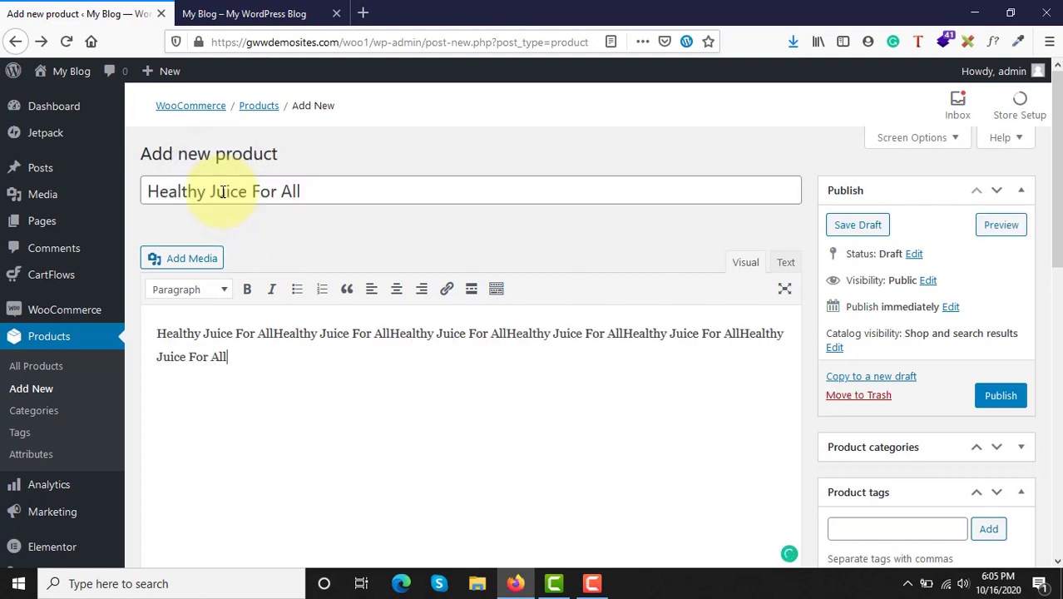
pyautogui.hotkey('ctrl', 'v')
pyautogui.hotkey('ctrl', 'v')
pyautogui.hotkey('ctrl', 'v')
pyautogui.hotkey('ctrl', 'v')
pyautogui.hotkey('ctrl', 'v')
pyautogui.hotkey('ctrl', 'v')
pyautogui.hotkey('ctrl', 'v')
pyautogui.hotkey('ctrl', 'v')
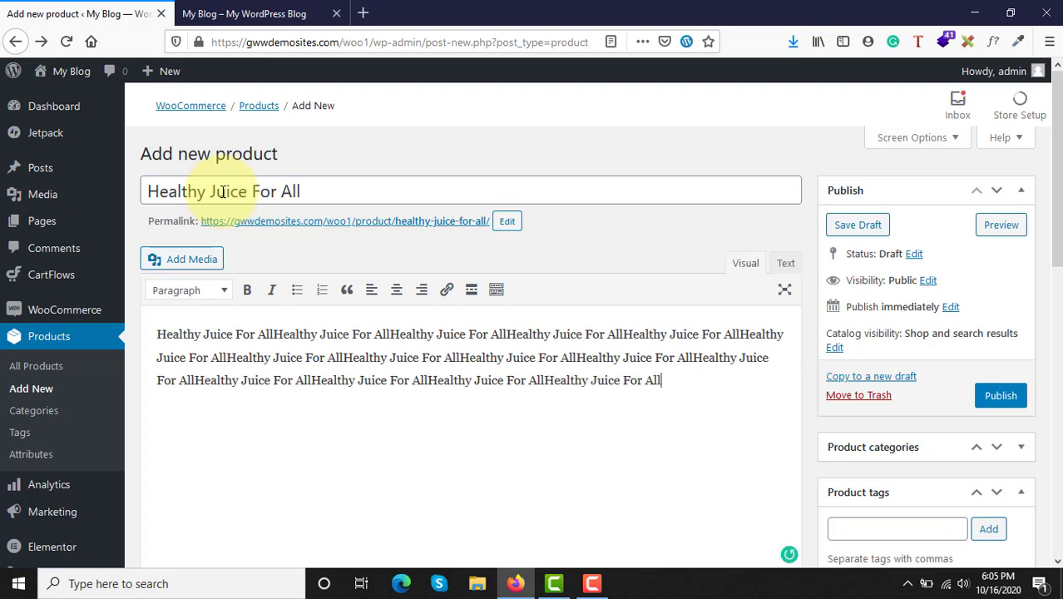
pyautogui.hotkey('ctrl', 'v')
pyautogui.hotkey('ctrl', 'v')
pyautogui.hotkey('ctrl', 'v')
pyautogui.hotkey('ctrl', 'v')
pyautogui.hotkey('ctrl', 'v')
pyautogui.hotkey('ctrl', 'v')
pyautogui.hotkey('ctrl', 'v')
pyautogui.hotkey('ctrl', 'v')
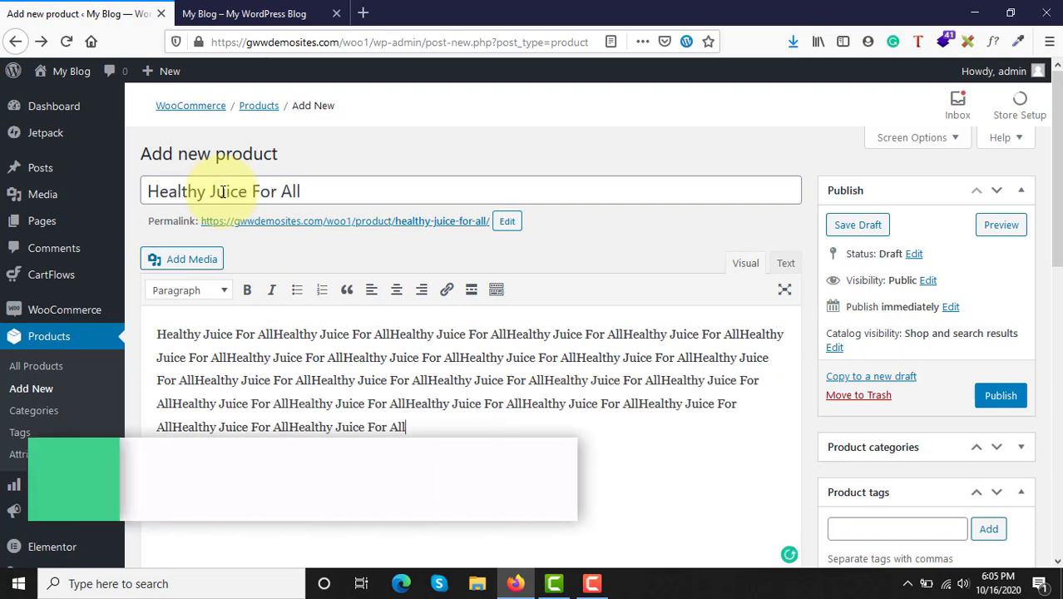
pyautogui.hotkey('ctrl', 'v')
pyautogui.hotkey('ctrl', 'v')
pyautogui.hotkey('ctrl', 'v')
pyautogui.hotkey('ctrl', 'v')
pyautogui.hotkey('ctrl', 'v')
pyautogui.hotkey('ctrl', 'v')
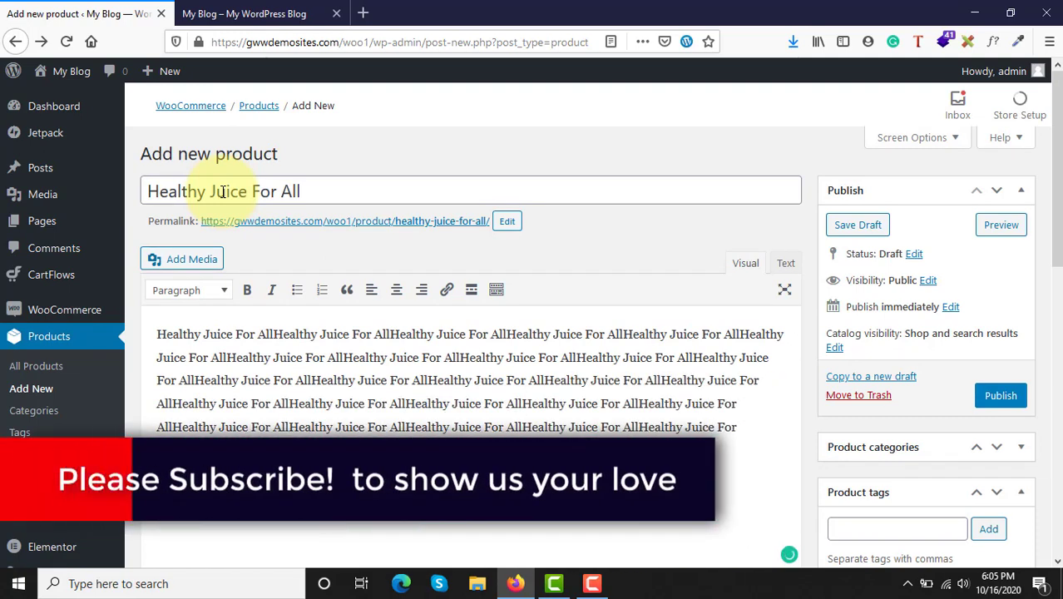
pyautogui.hotkey('ctrl', 'v')
pyautogui.hotkey('ctrl', 'v')
pyautogui.hotkey('ctrl', 'v')
pyautogui.hotkey('ctrl', 'v')
pyautogui.hotkey('ctrl', 'v')
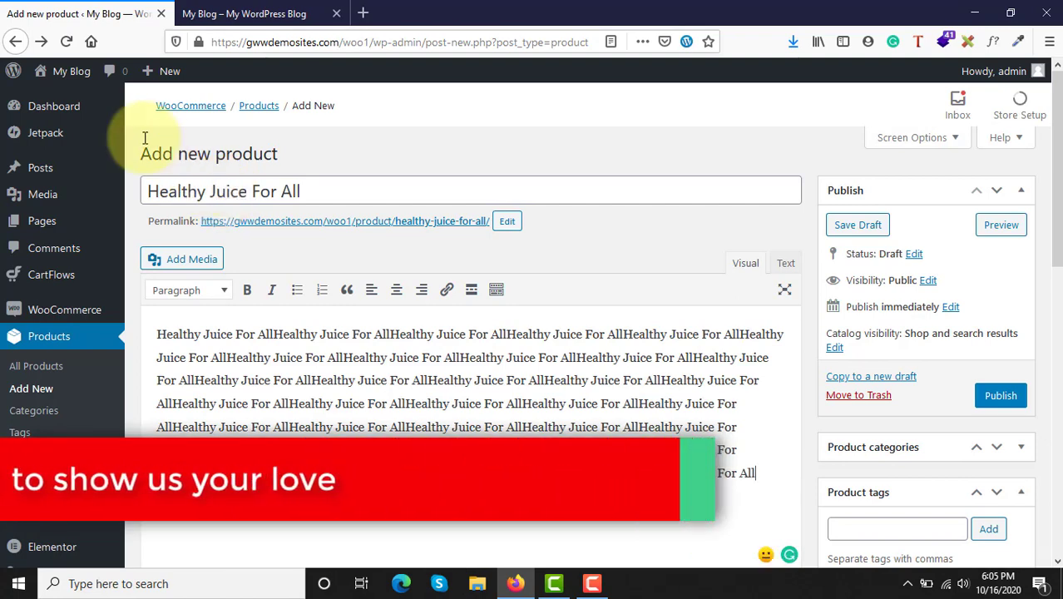
pyautogui.moveTo(158, 404); pyautogui.dragTo(763, 470)
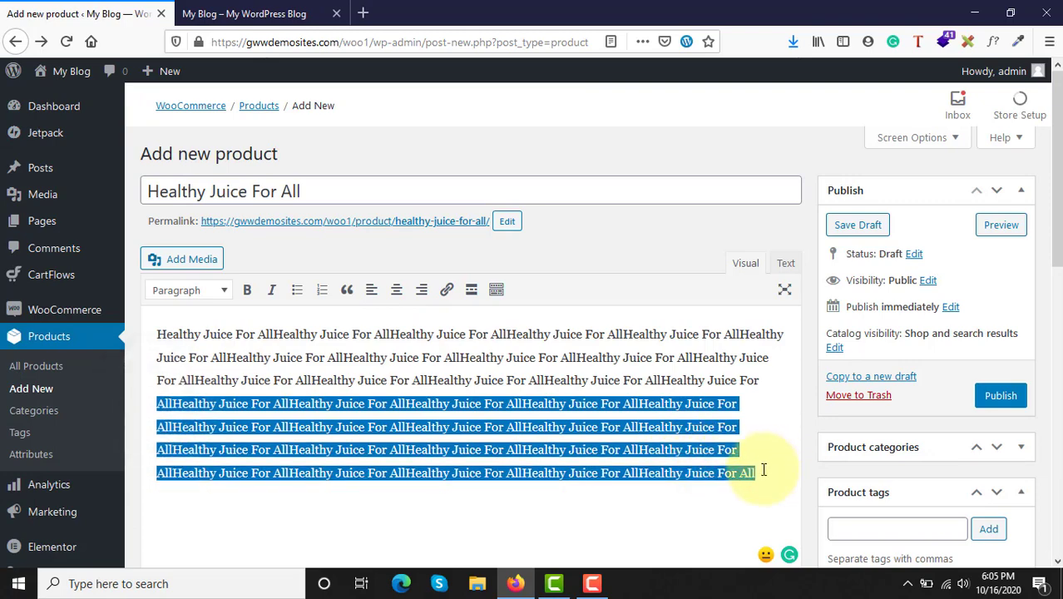
# Step: Paste the repeated 'Healthy Juice For All' phrase into the short description
pyautogui.scroll(-15, 763, 470)
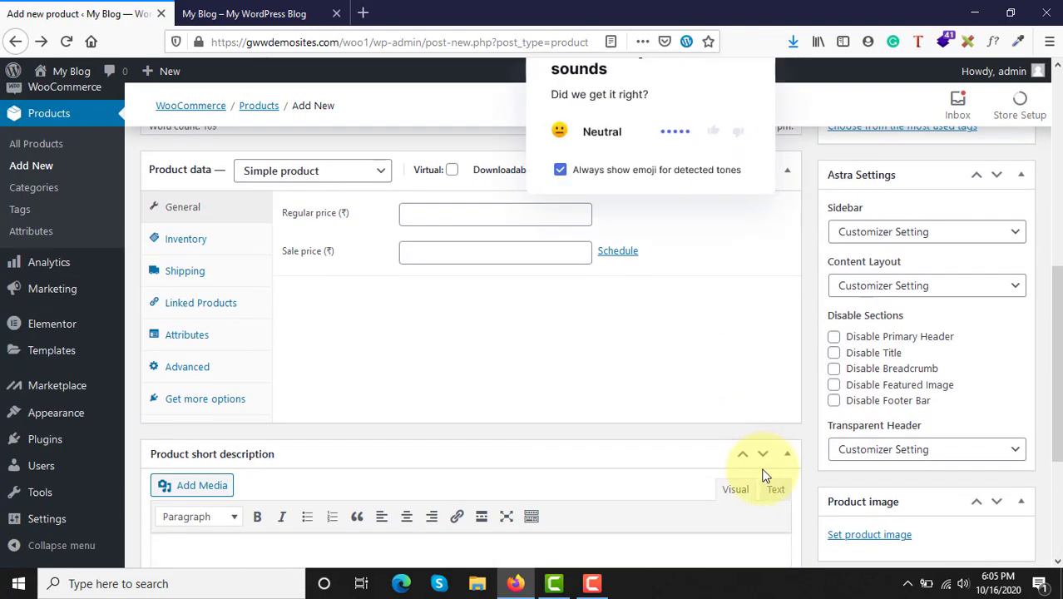
pyautogui.click(388, 401)
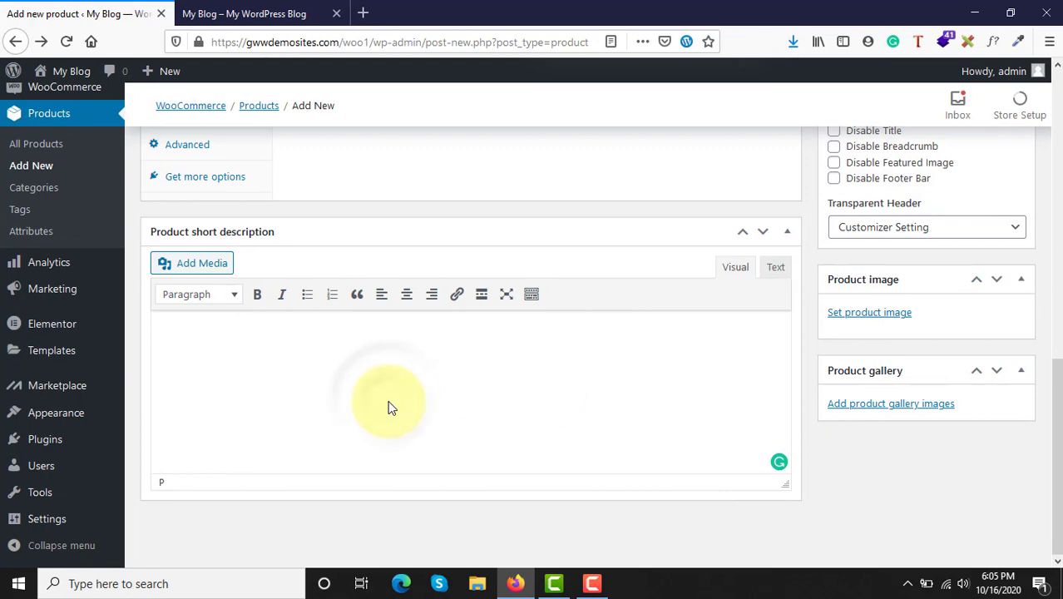
pyautogui.hotkey('ctrl', 'v')
pyautogui.scroll(4, 387, 400)
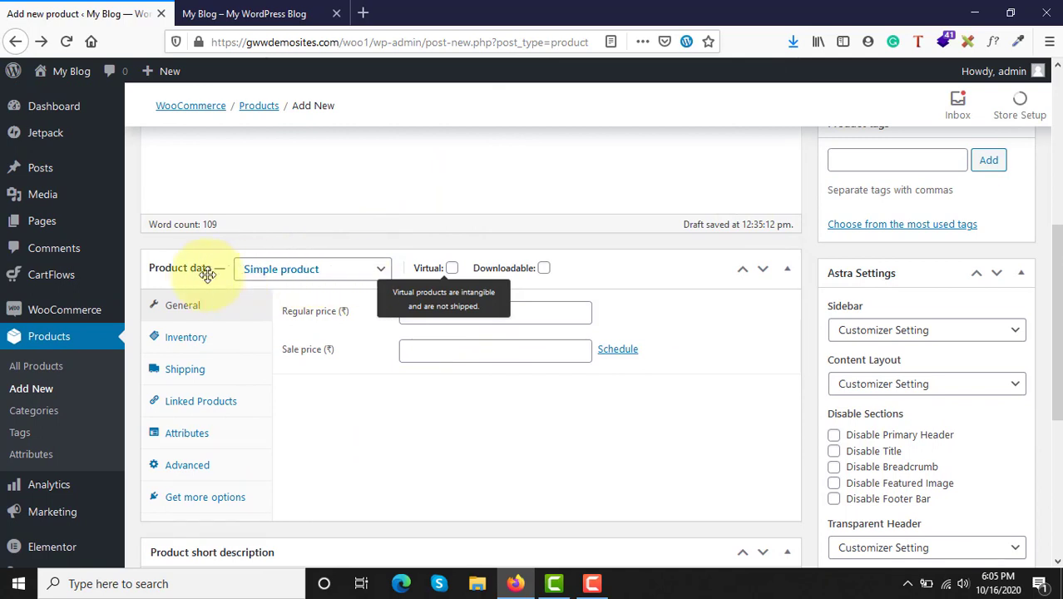
# Step: Make the product type Grouped product and set its SKU to JUICES01
pyautogui.click(314, 271)
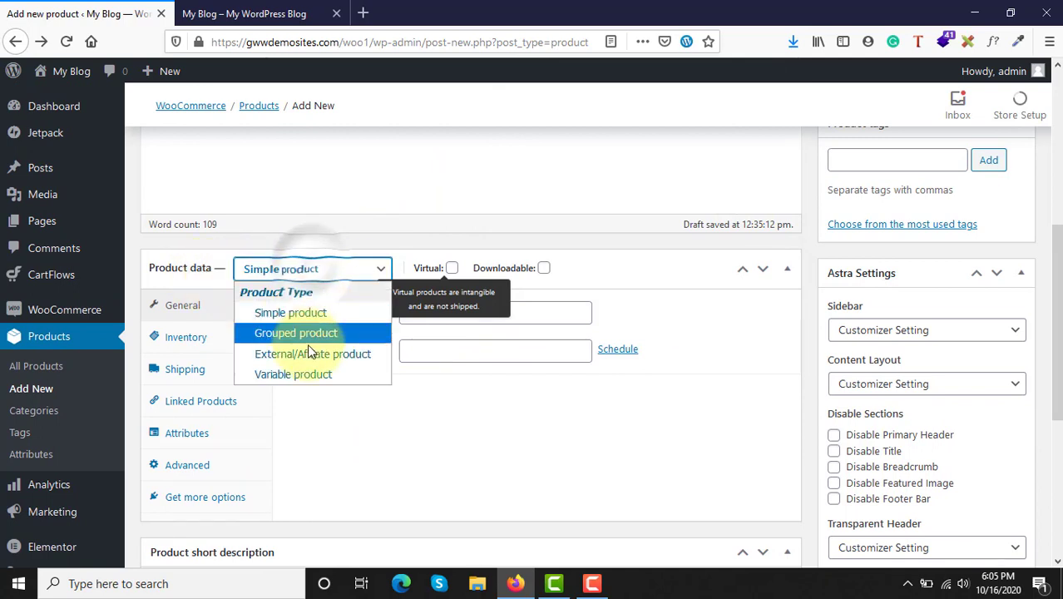
pyautogui.click(276, 341)
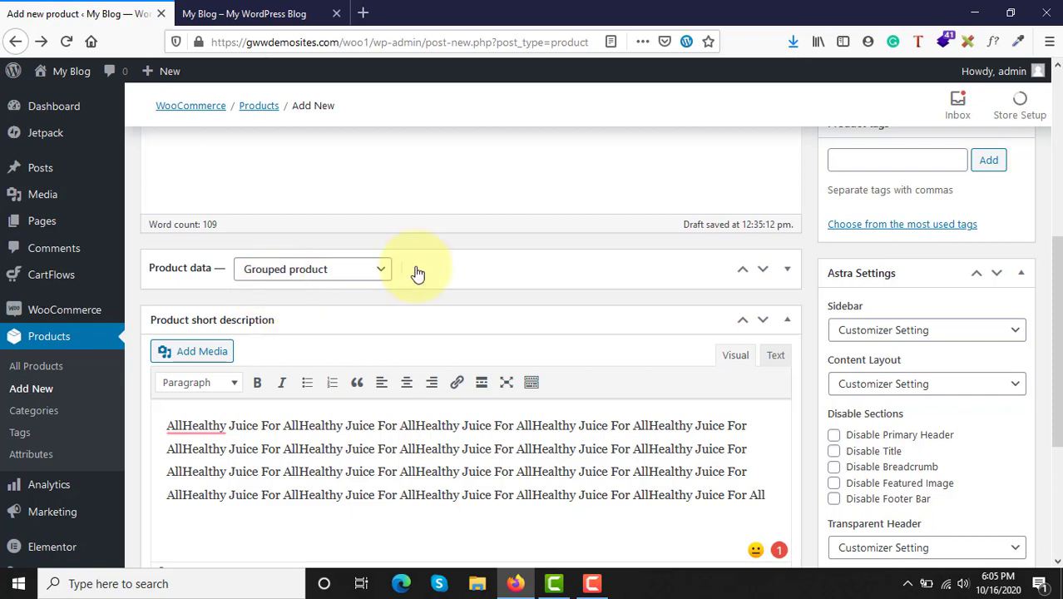
pyautogui.click(592, 268)
pyautogui.click(450, 311)
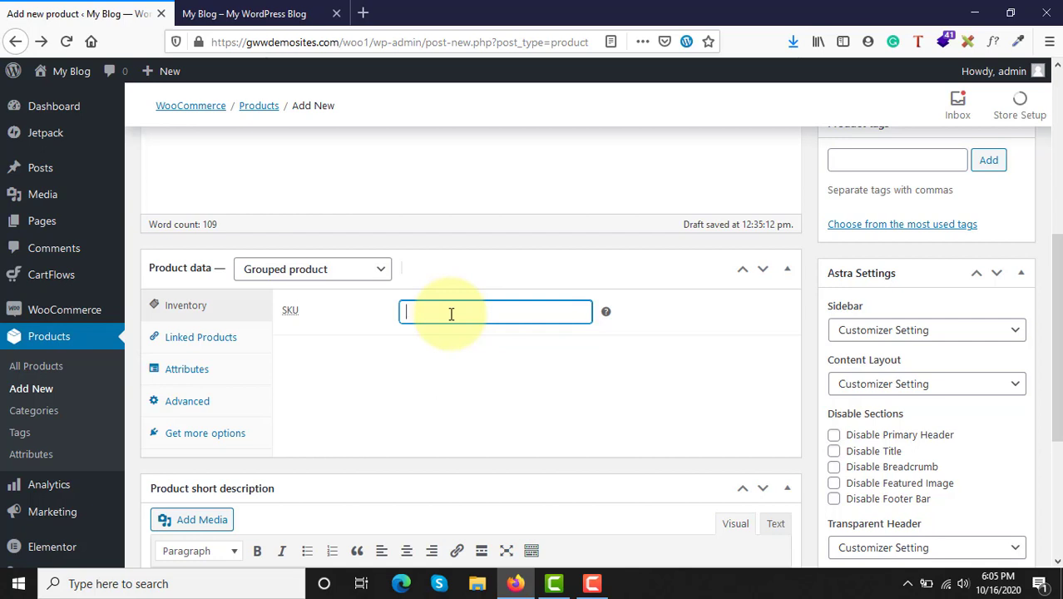
pyautogui.write('J')
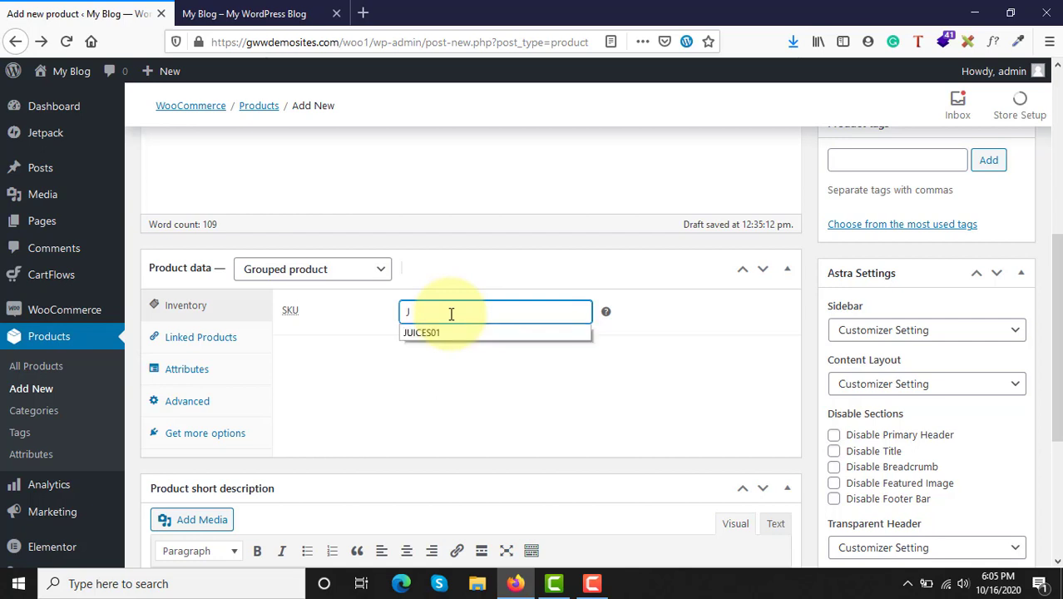
pyautogui.press('Down')
pyautogui.press('Return')
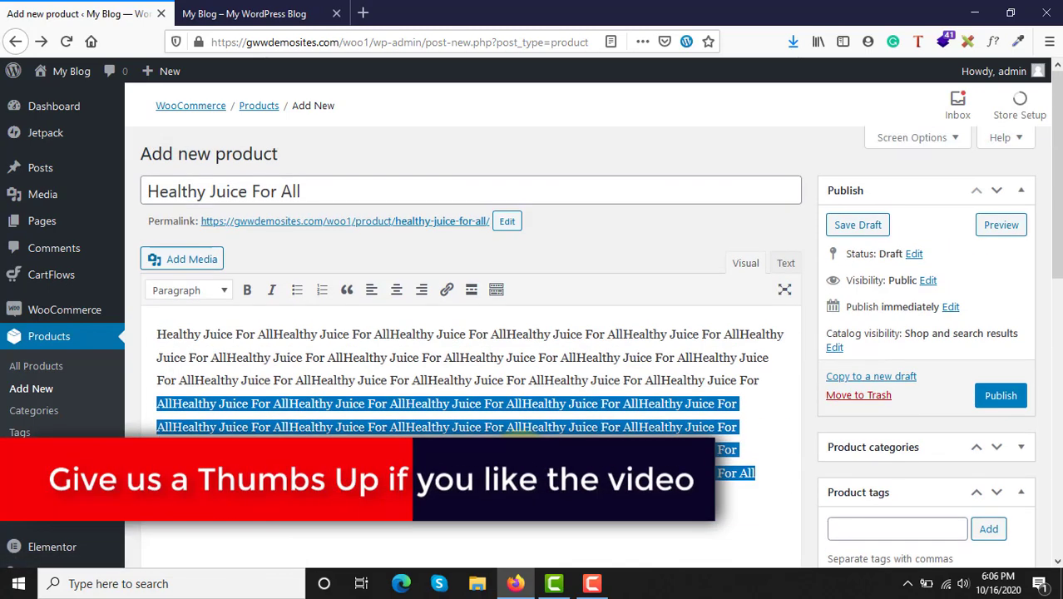
pyautogui.scroll(-3, 470, 350)
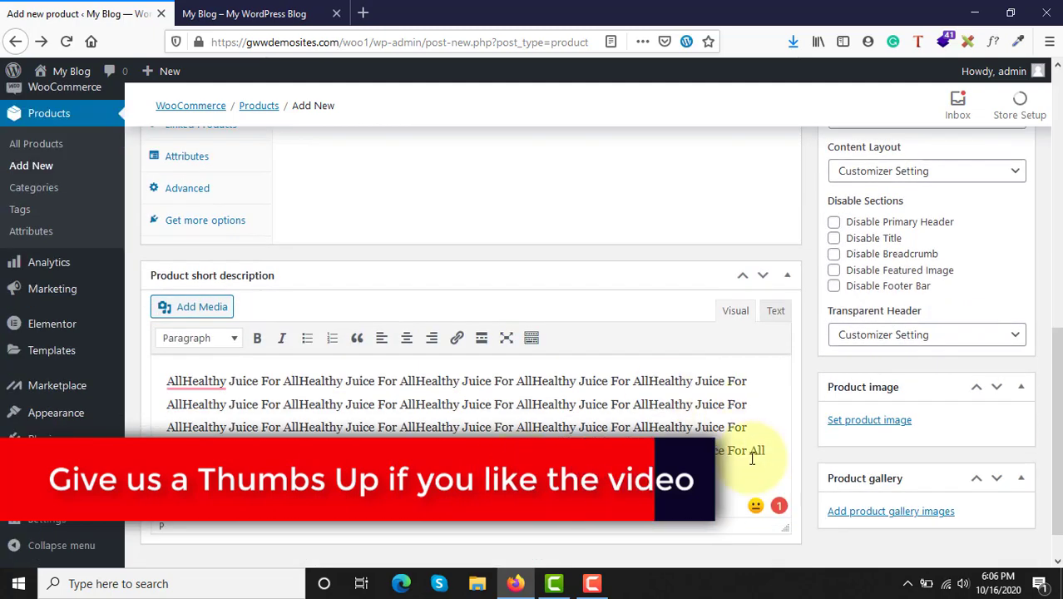
pyautogui.scroll(-1, 753, 460)
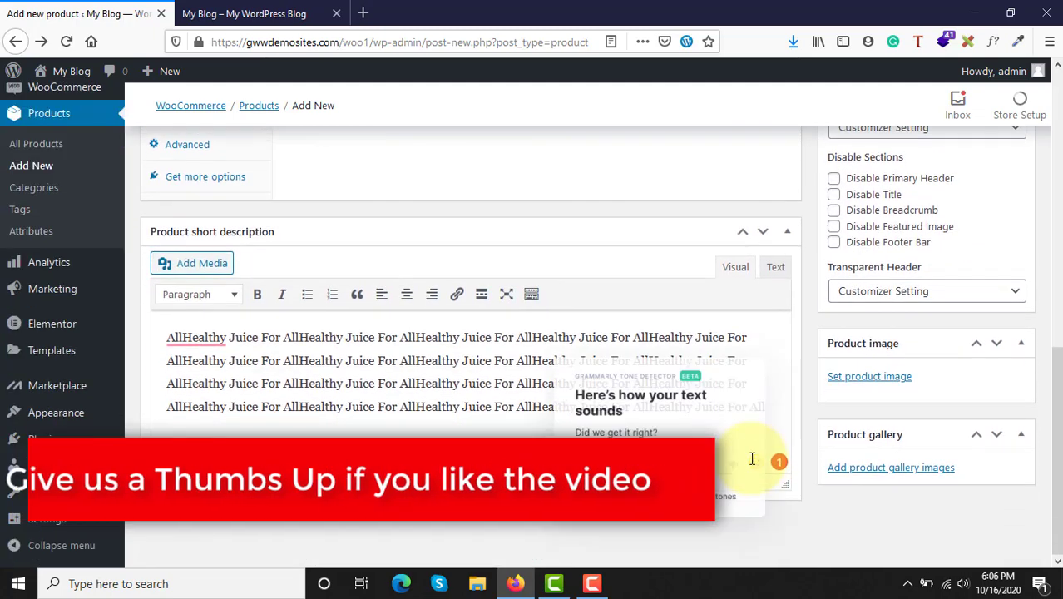
# Step: Use Healthy-Juice-Cleanse-Recipes-1.jpg as the product image, with alt text 'grouped product'
pyautogui.click(869, 377)
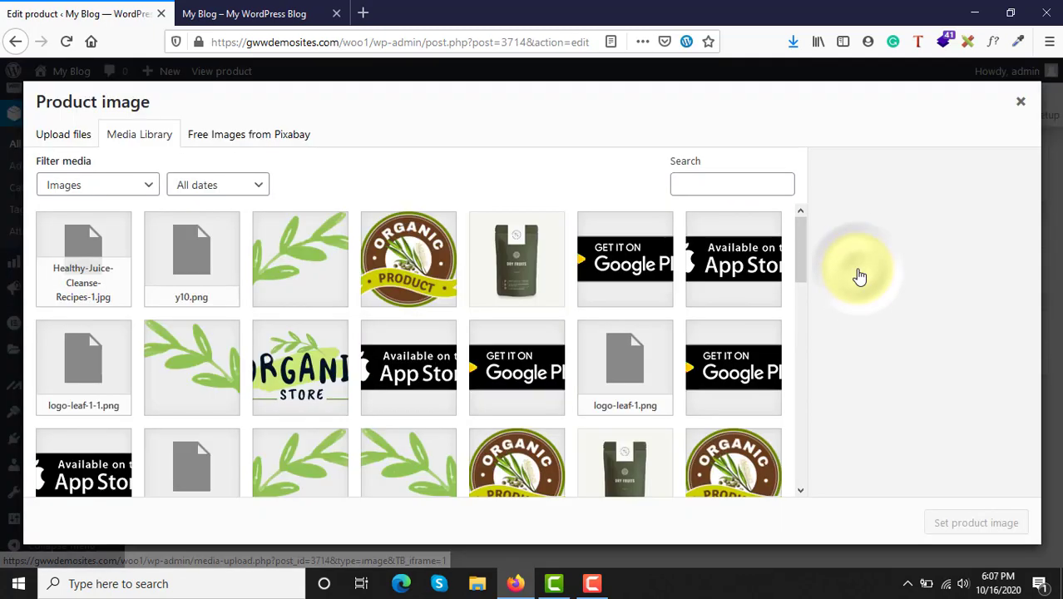
pyautogui.click(88, 279)
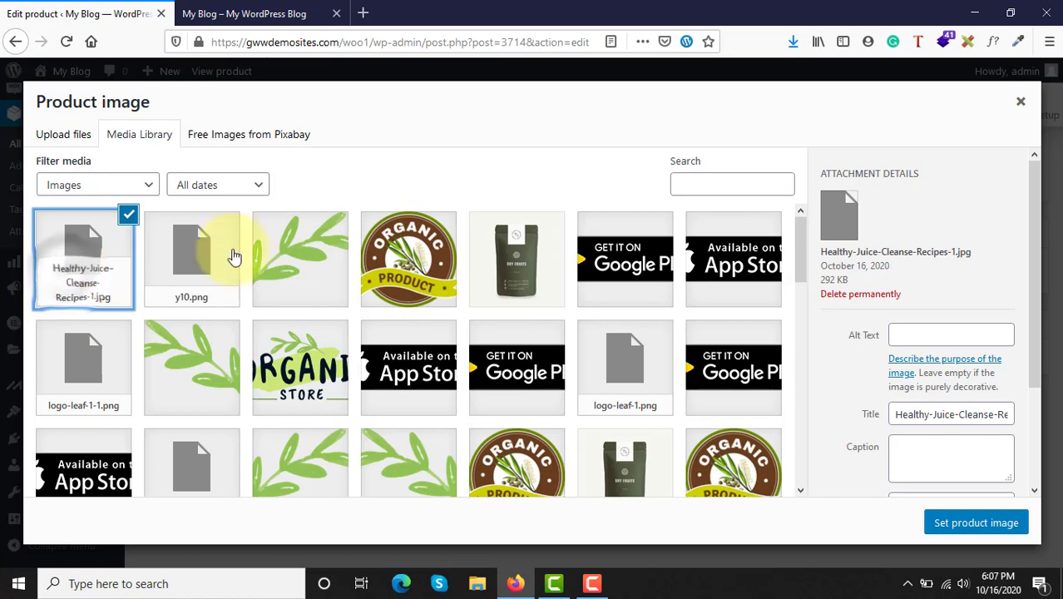
pyautogui.click(902, 336)
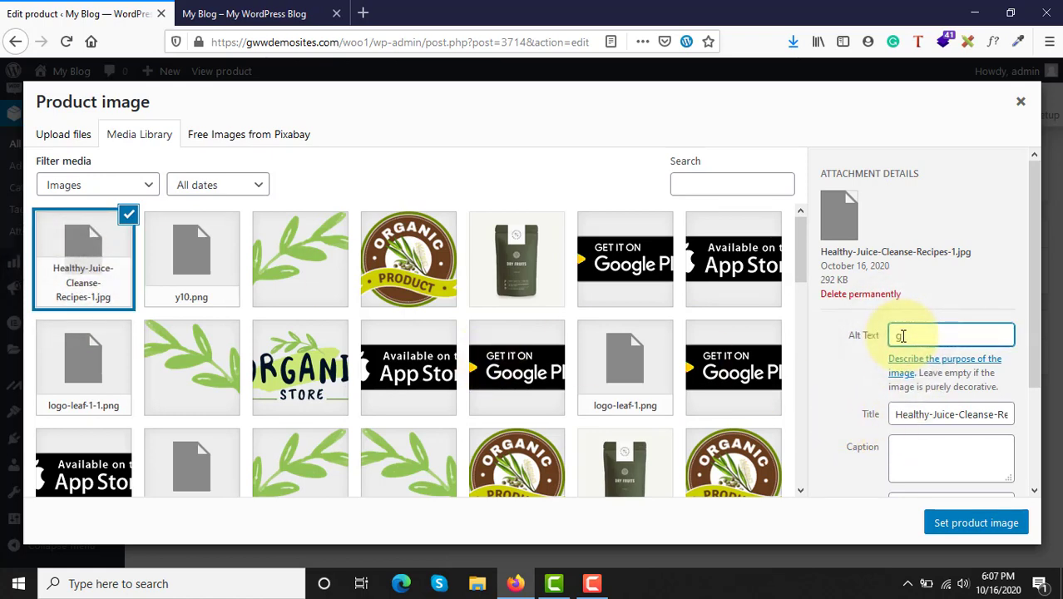
pyautogui.write('grouped product')
pyautogui.tripleClick(903, 336)
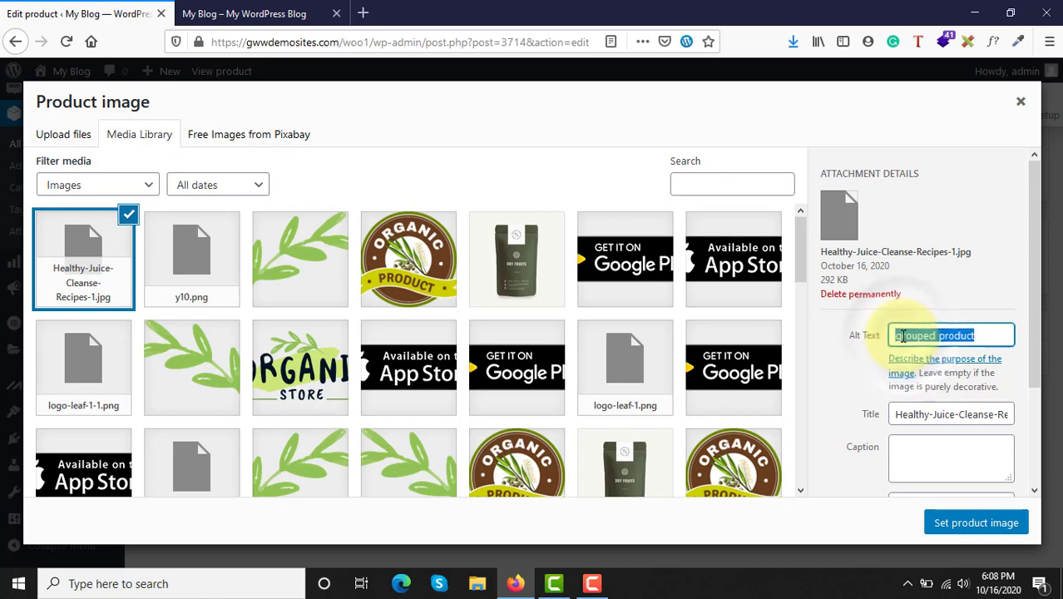
pyautogui.press('Tab')
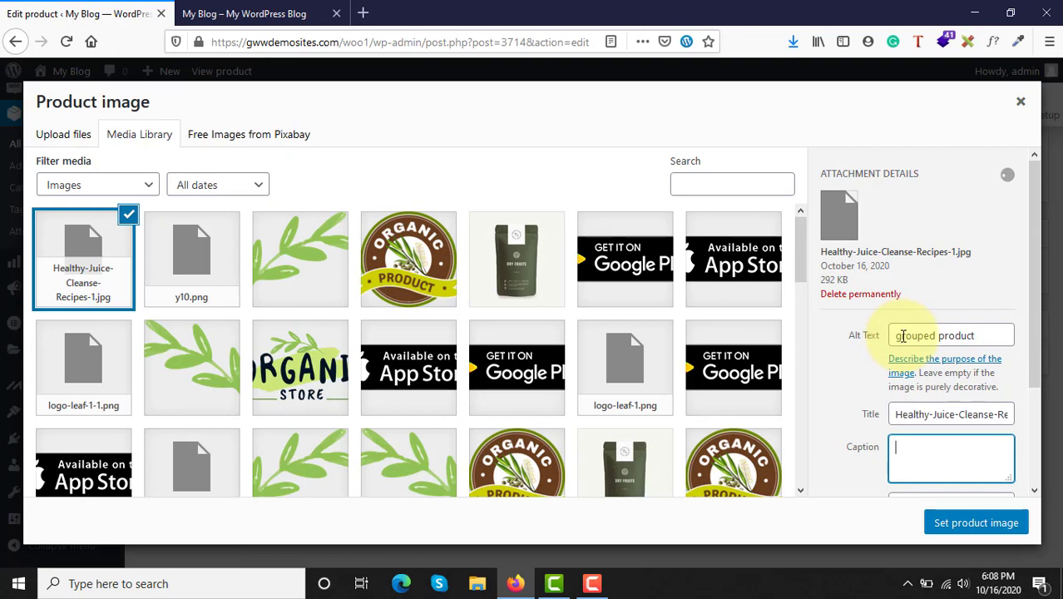
pyautogui.scroll(-3, 942, 413)
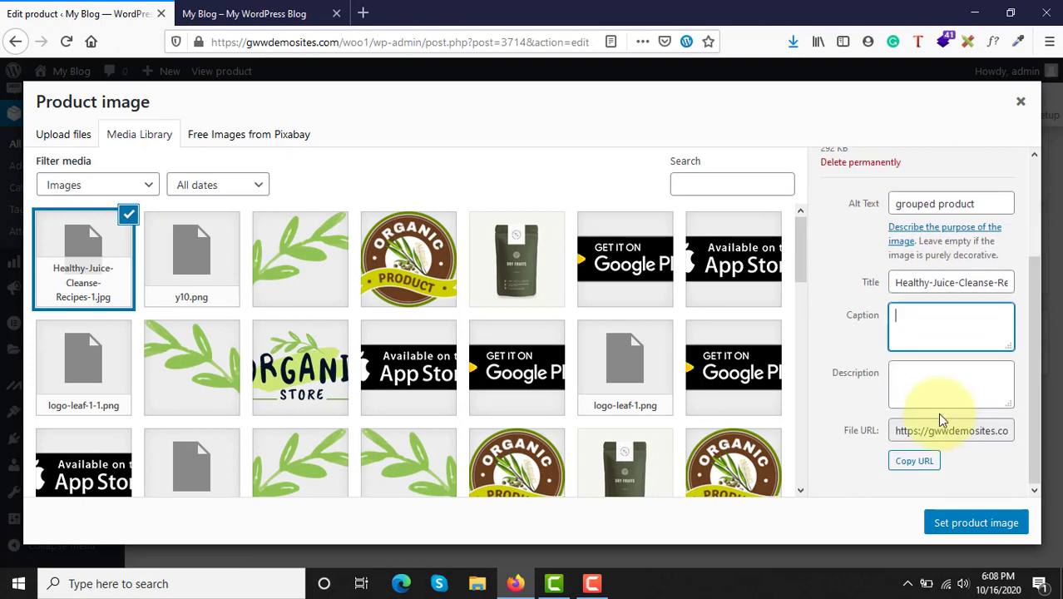
pyautogui.click(963, 525)
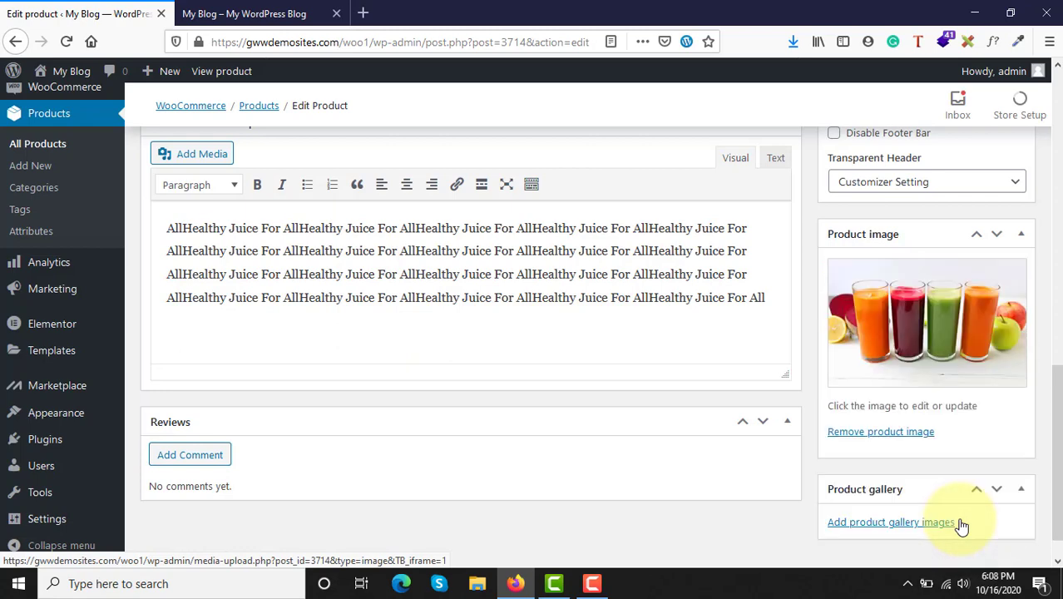
# Step: Update the Healthy Juice For All product from the Publish box
pyautogui.scroll(-1, 963, 524)
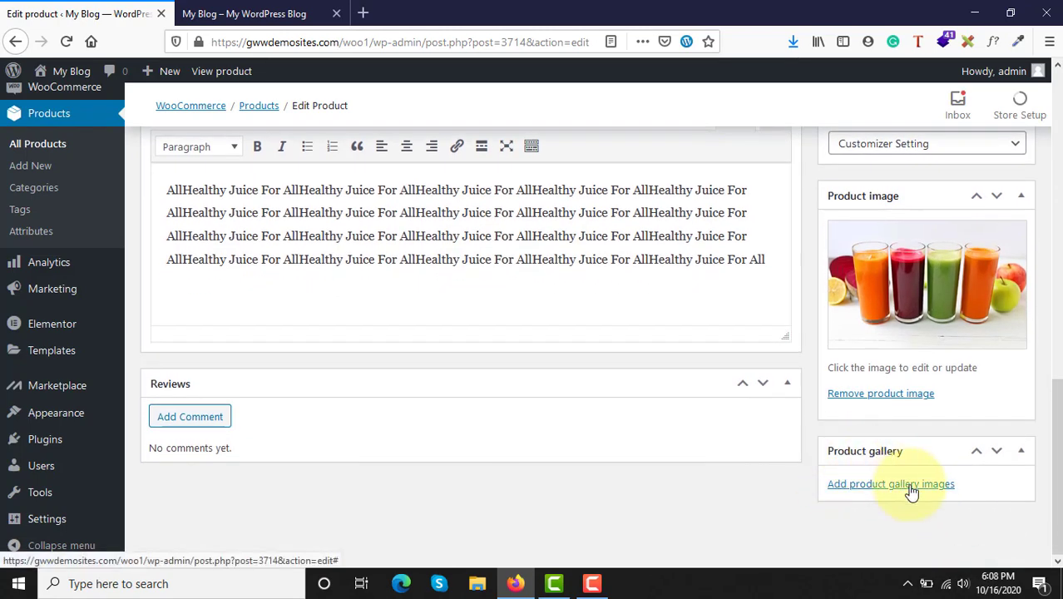
pyautogui.scroll(10, 867, 442)
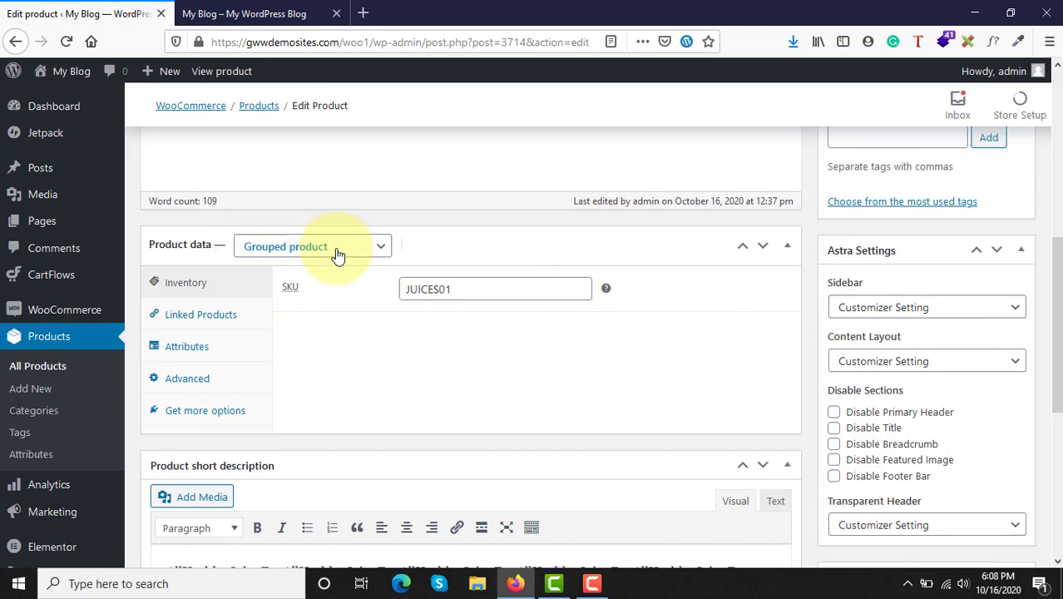
pyautogui.scroll(10, 608, 376)
pyautogui.scroll(-7, 607, 376)
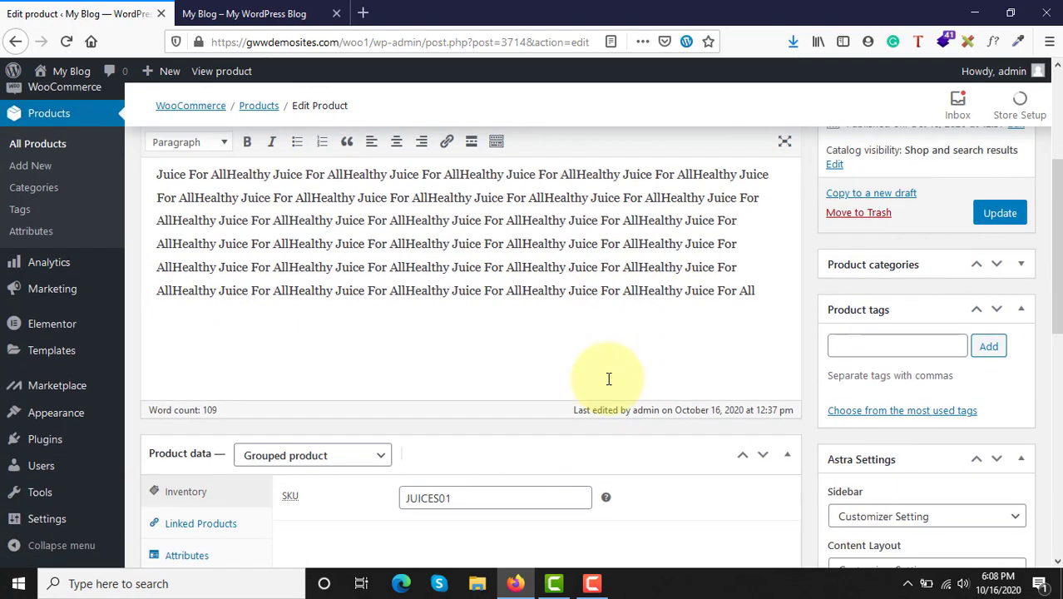
pyautogui.scroll(4, 1001, 214)
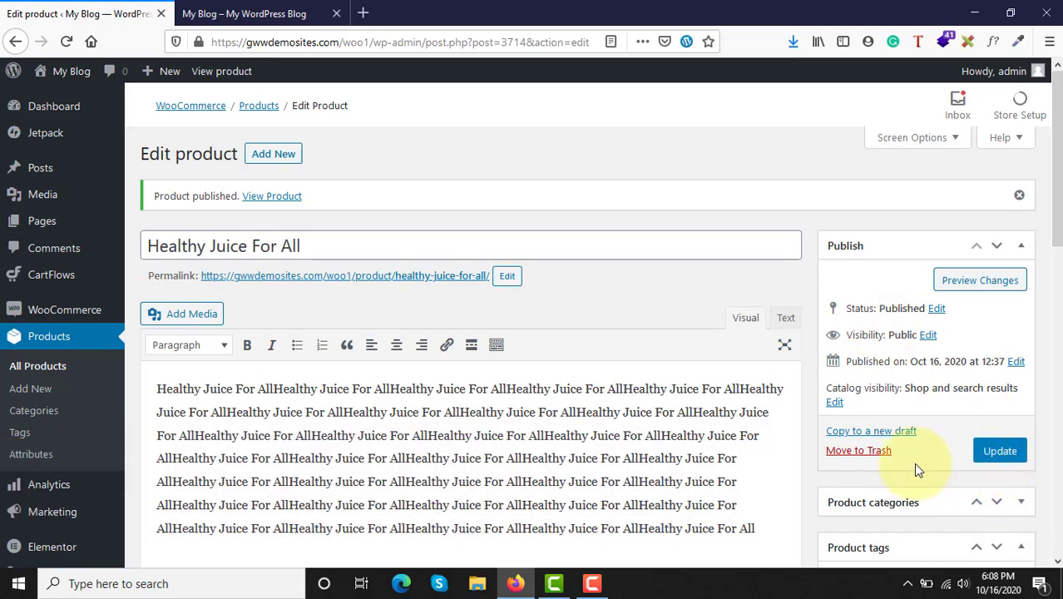
pyautogui.scroll(-10, 917, 463)
pyautogui.scroll(10, 916, 462)
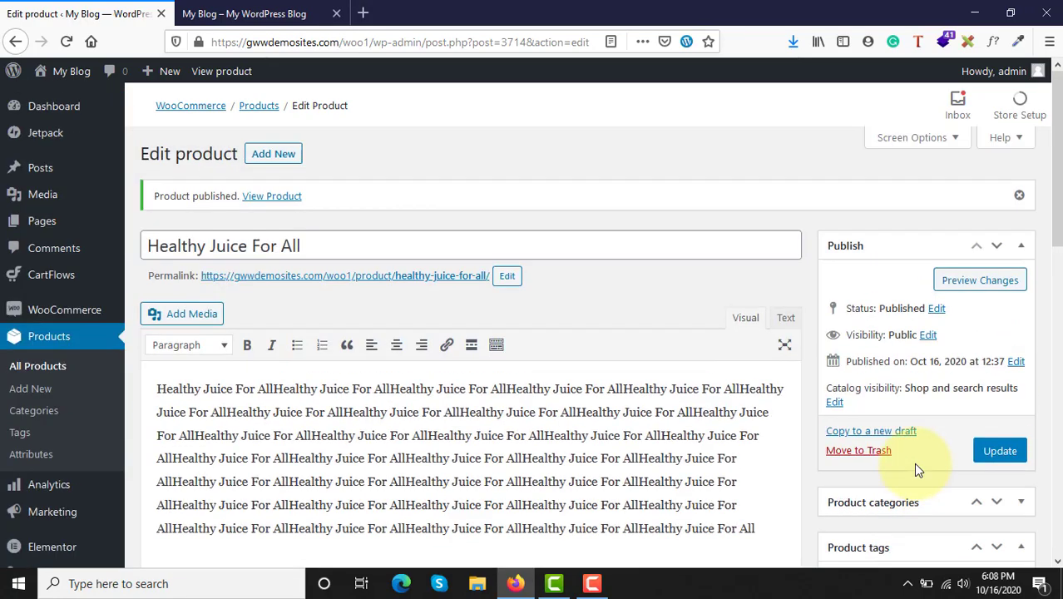
pyautogui.click(998, 456)
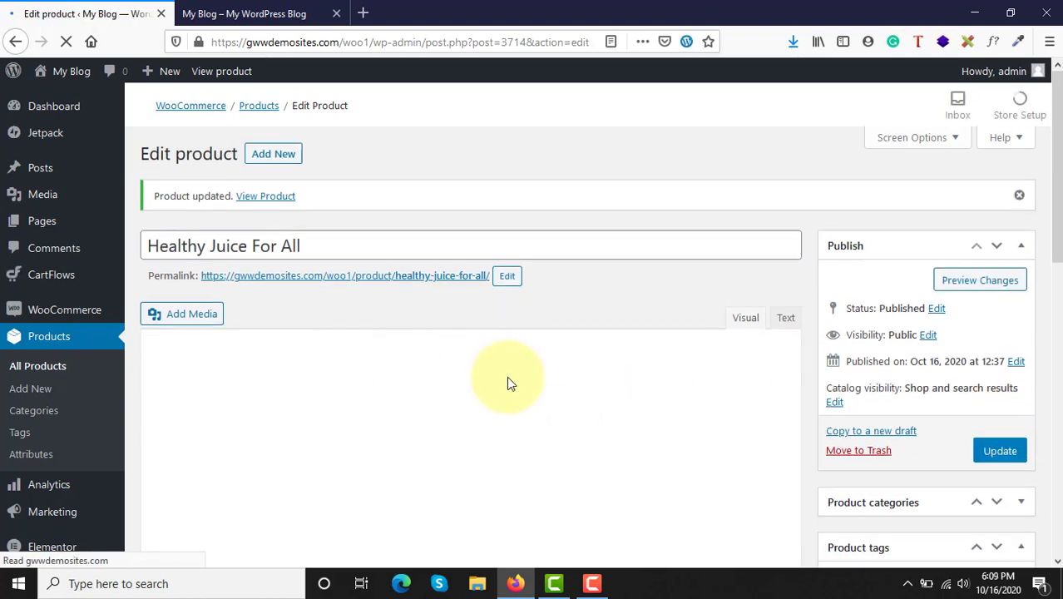
# Step: Open the product's permalink in a new tab, browse the live page, then return to the editor
pyautogui.rightClick(389, 283)
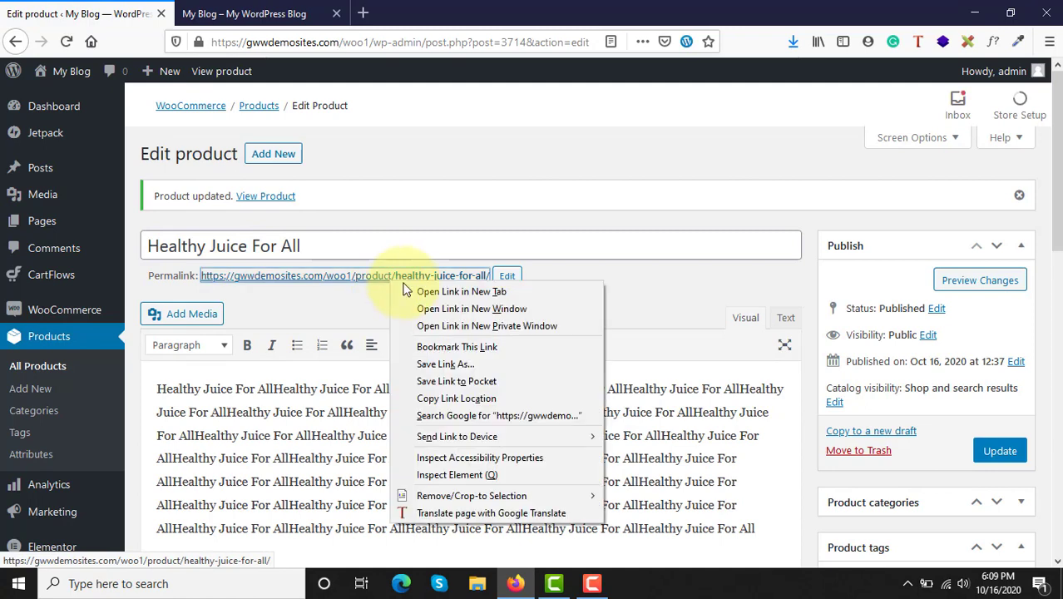
pyautogui.click(420, 291)
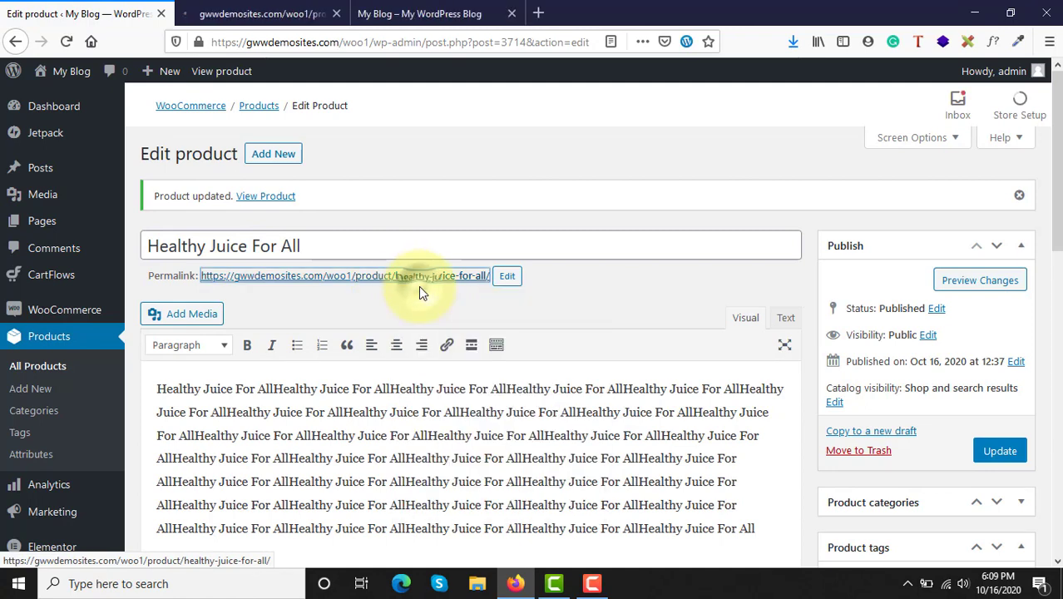
pyautogui.click(223, 8)
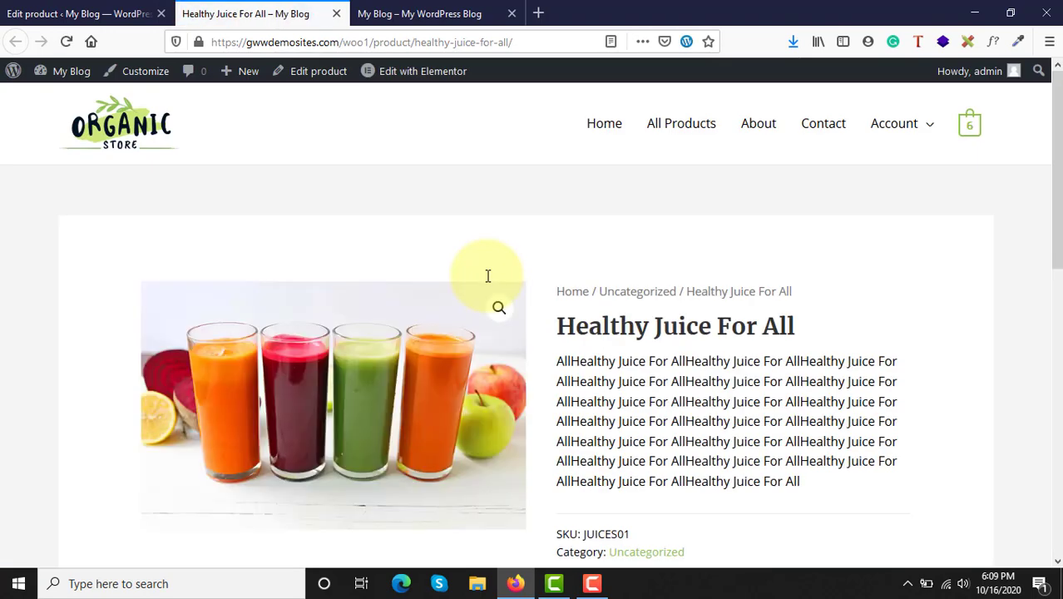
pyautogui.scroll(-10, 488, 277)
pyautogui.scroll(10, 488, 279)
pyautogui.scroll(-2, 487, 277)
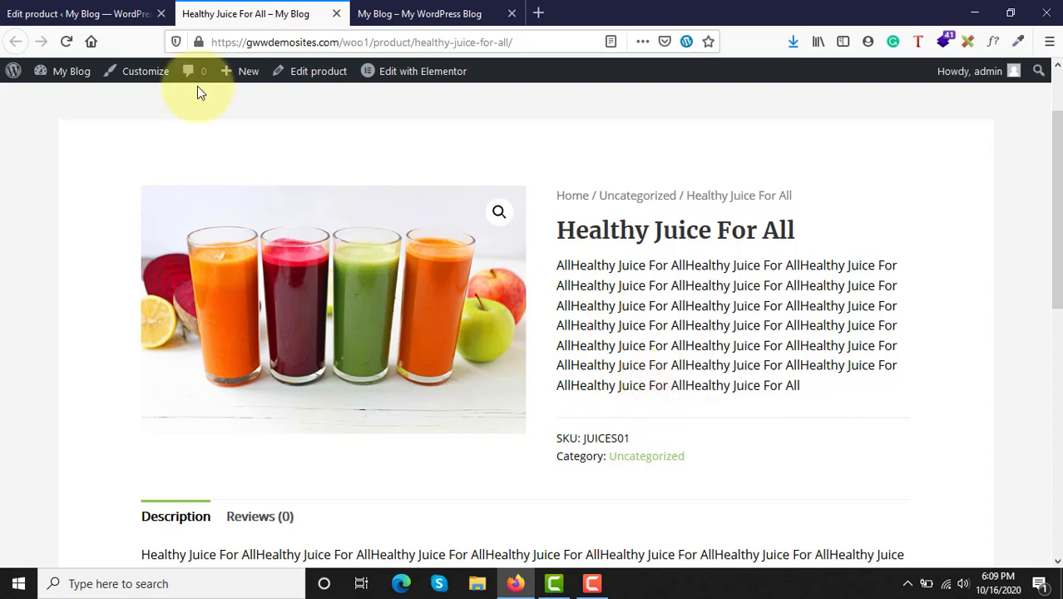
pyautogui.click(104, 18)
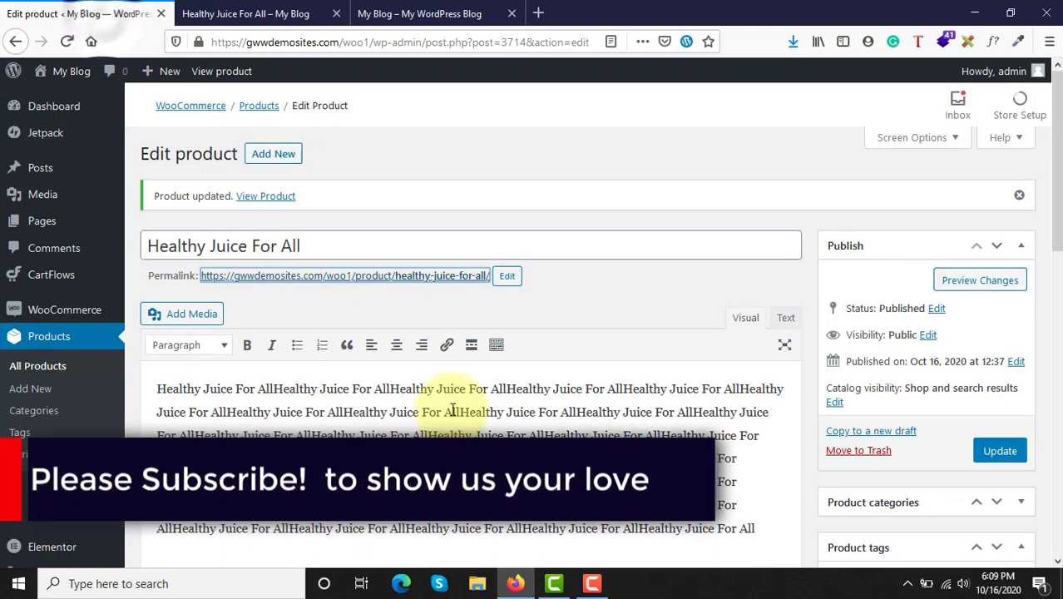
# Step: In Linked Products, search 'juice', add Fresh Orange Juice, then remove it again
pyautogui.scroll(-5, 451, 412)
pyautogui.scroll(1, 451, 412)
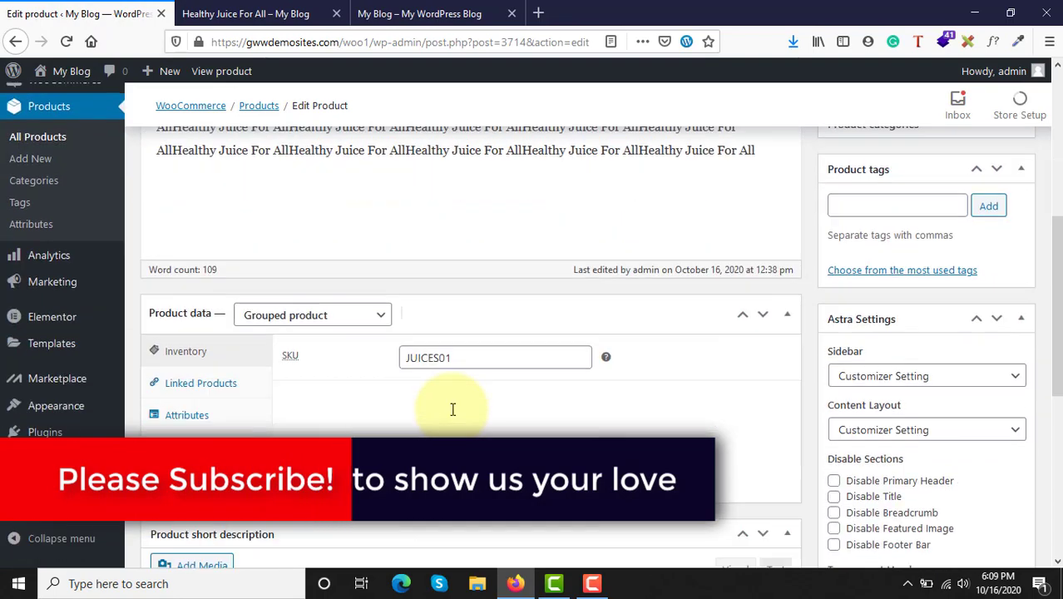
pyautogui.scroll(-3, 451, 408)
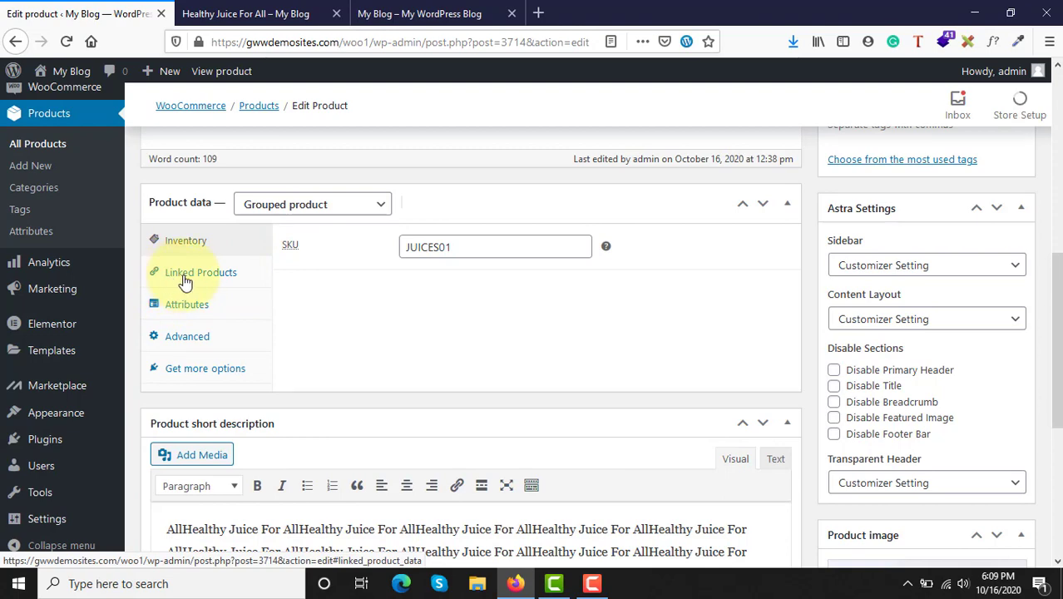
pyautogui.click(184, 281)
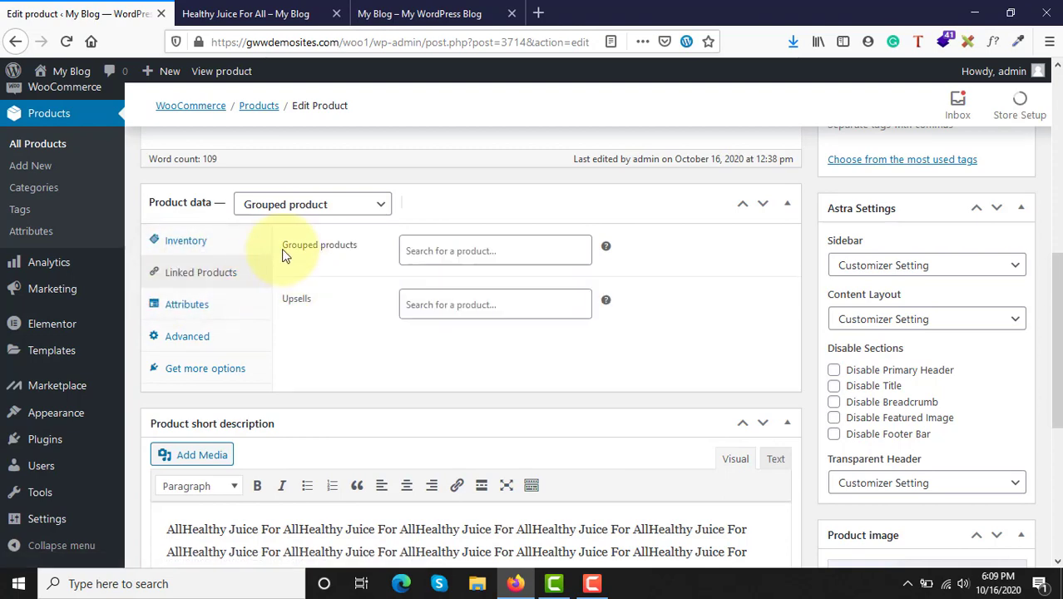
pyautogui.click(455, 255)
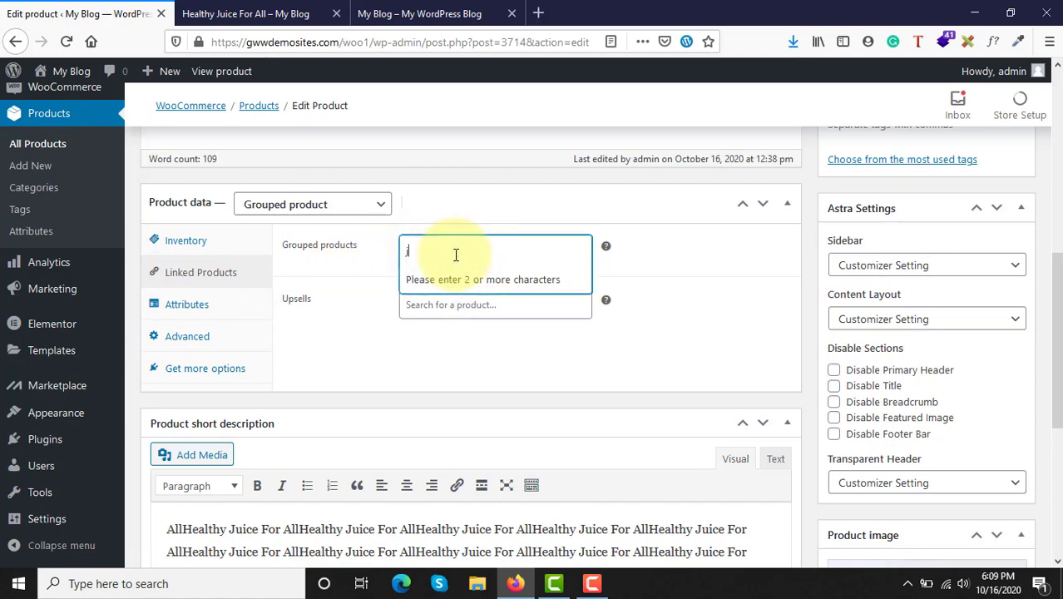
pyautogui.write('juice')
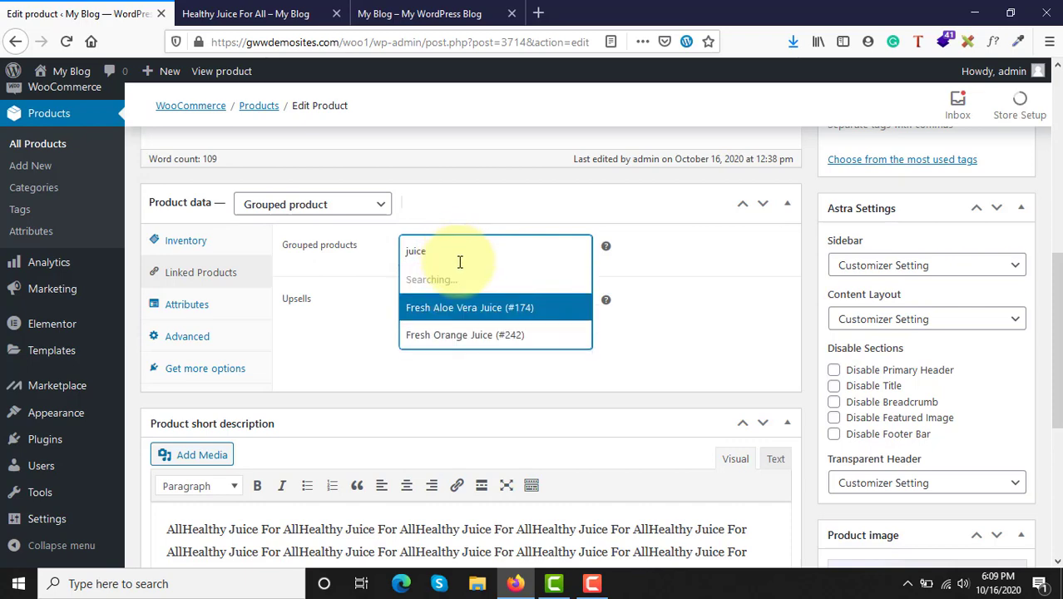
pyautogui.click(468, 309)
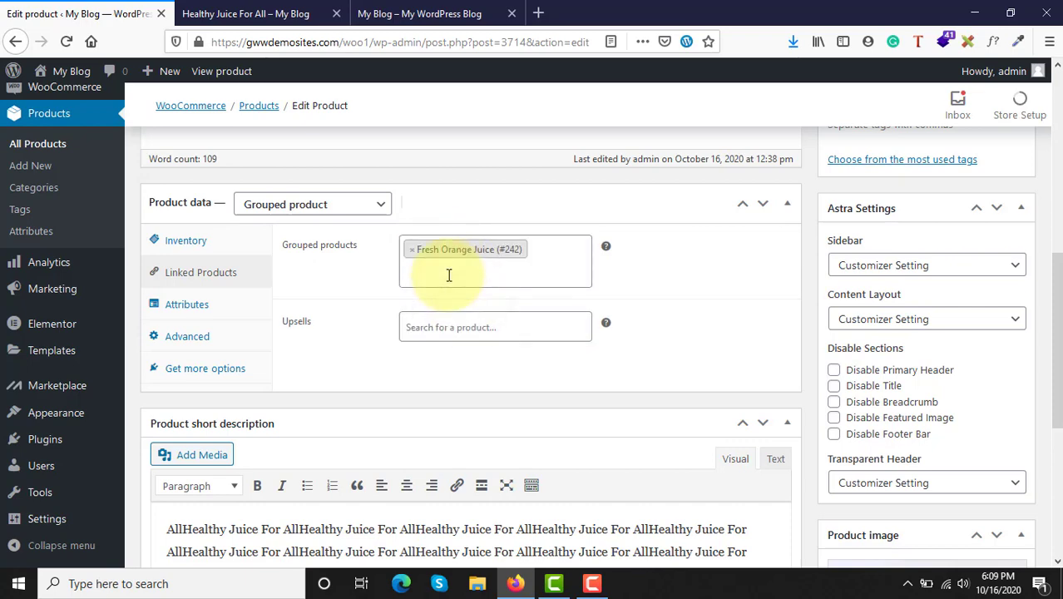
pyautogui.write('jui')
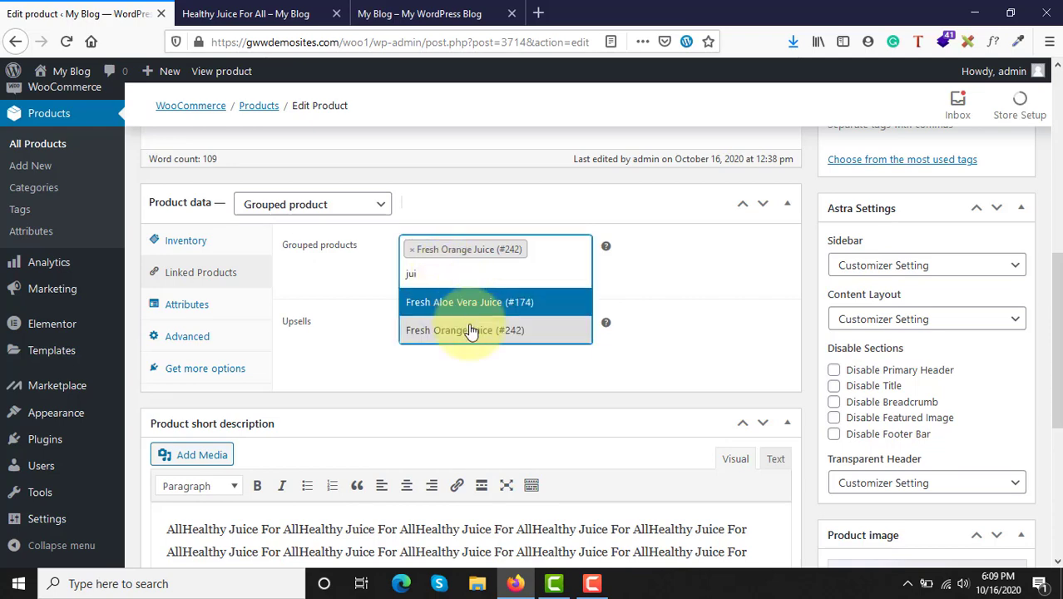
pyautogui.click(471, 332)
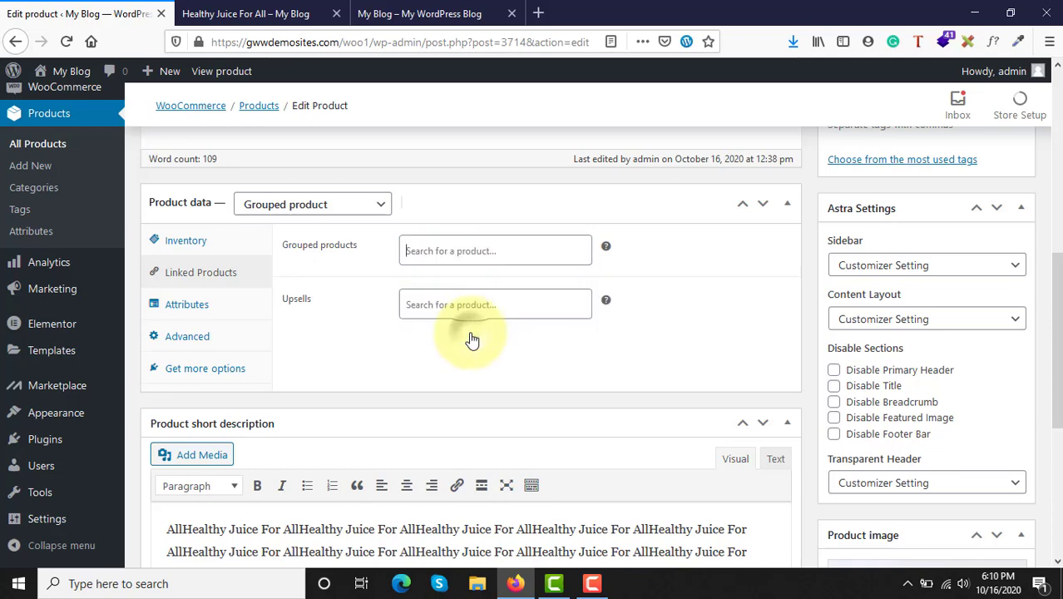
# Step: Group Fresh Aloe Vera Juice (#174), Fresh Orange Juice (#242) and Fresh Organic Honey (#171)
pyautogui.click(451, 251)
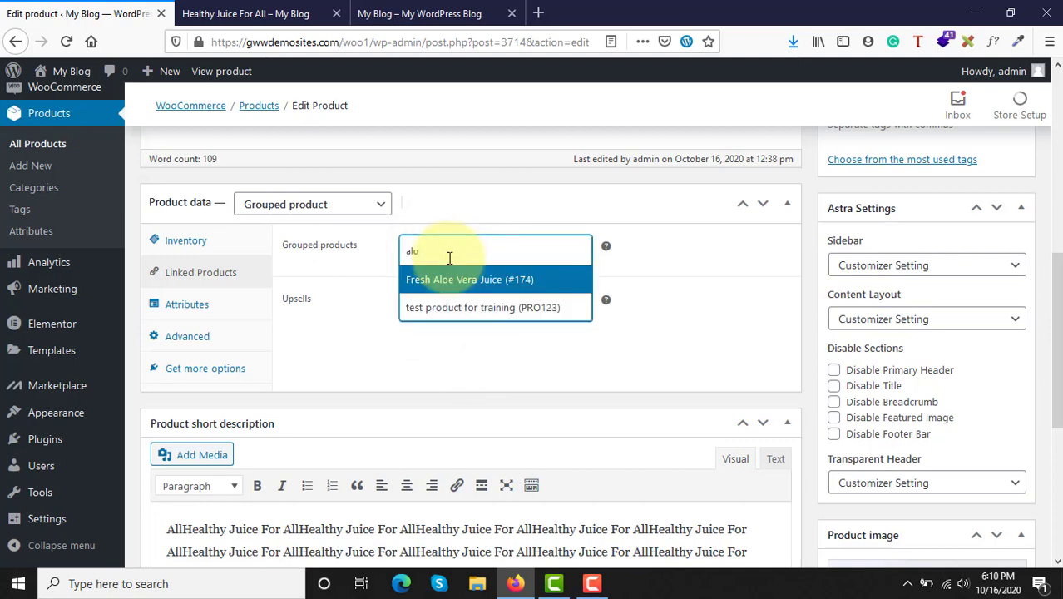
pyautogui.click(456, 284)
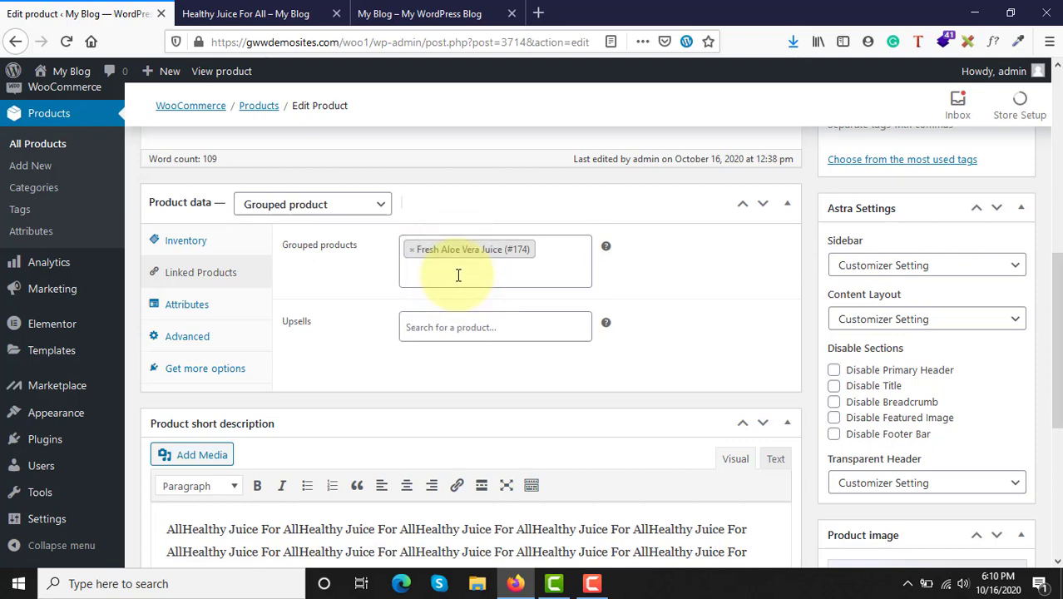
pyautogui.write('ora')
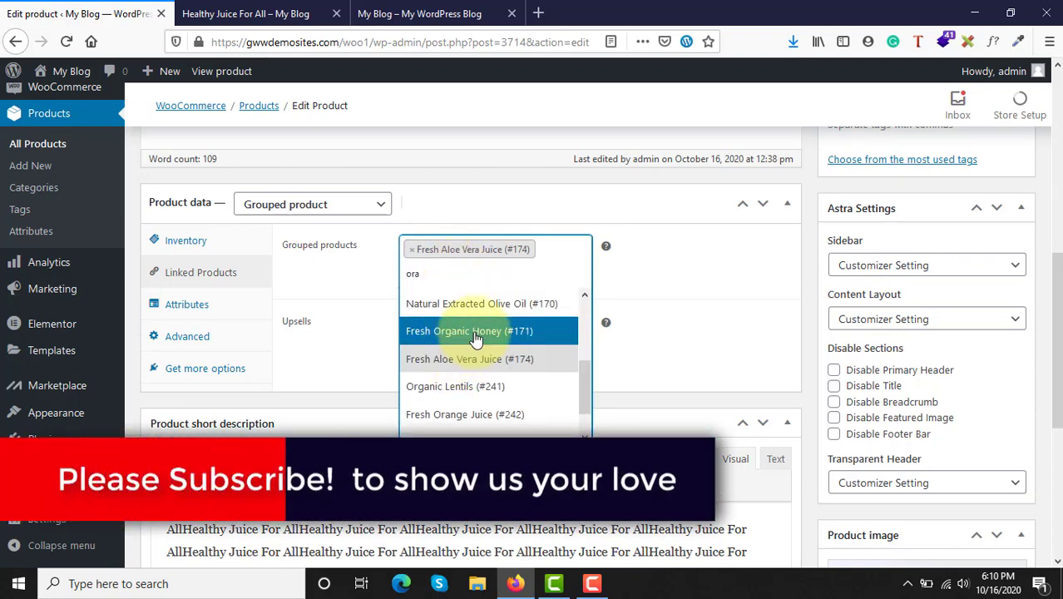
pyautogui.click(474, 414)
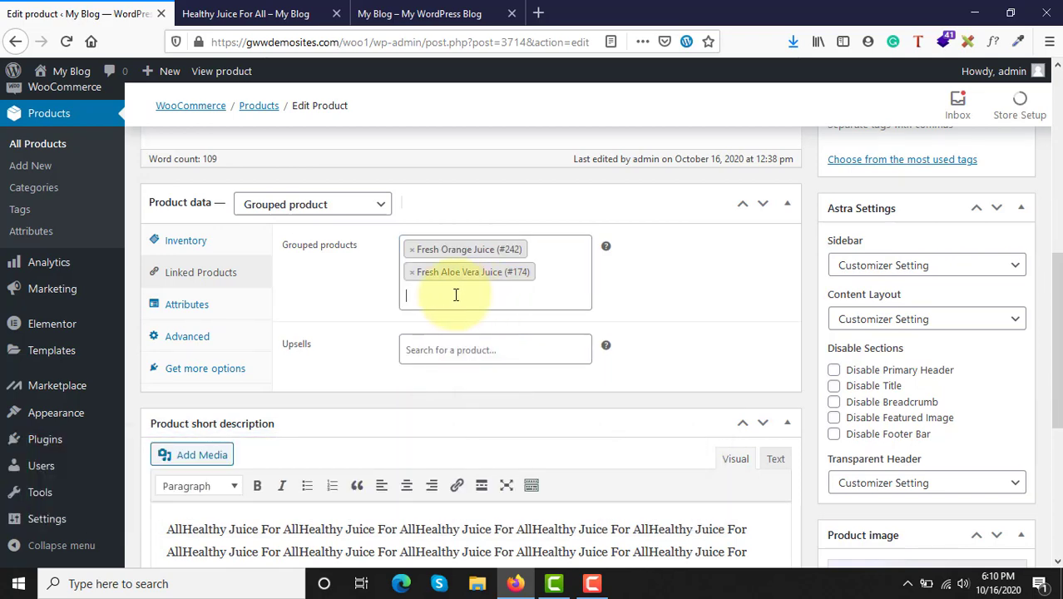
pyautogui.write('hon')
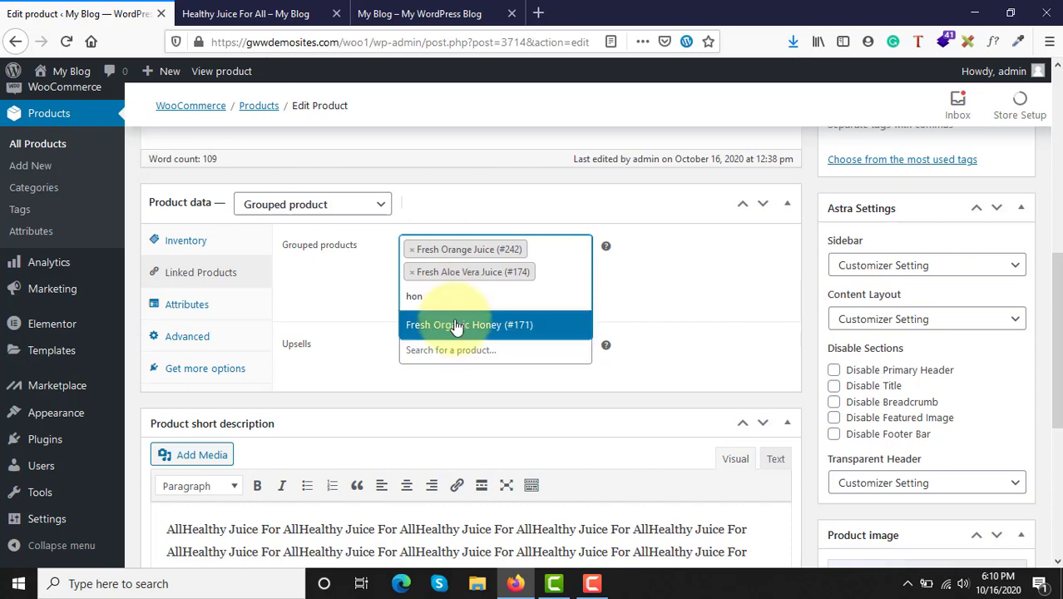
pyautogui.click(456, 328)
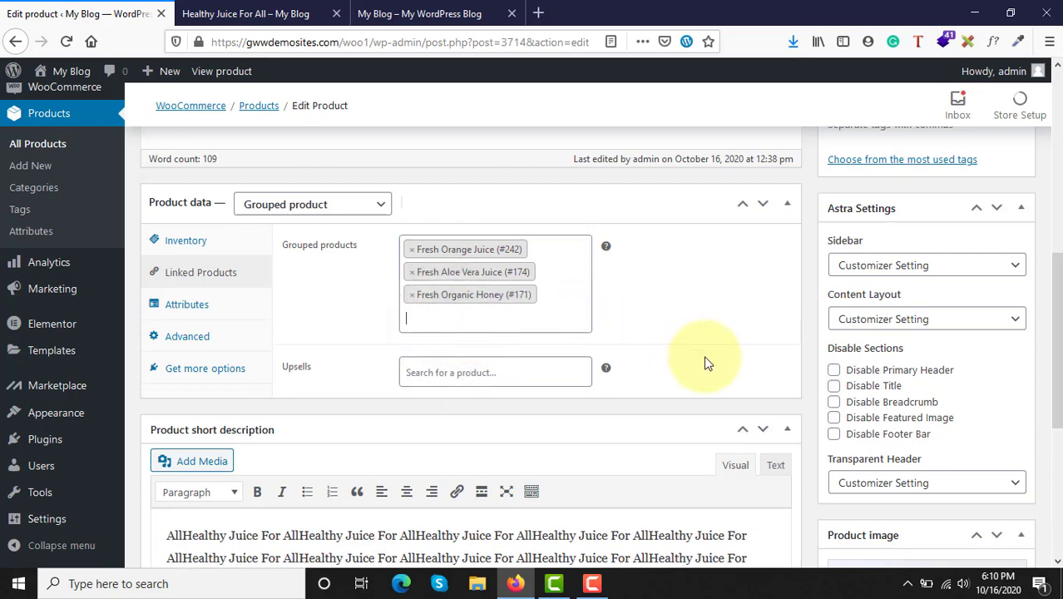
pyautogui.scroll(10, 704, 358)
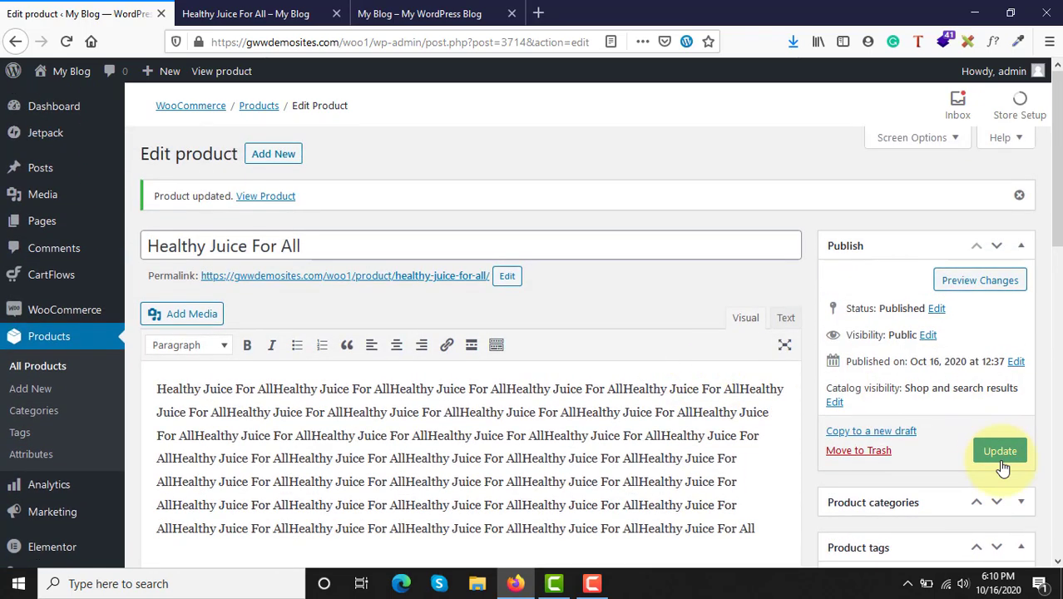
# Step: Update the product, then reload its live page to check three grouped items at ₹18.00–₹34.00
pyautogui.click(1002, 463)
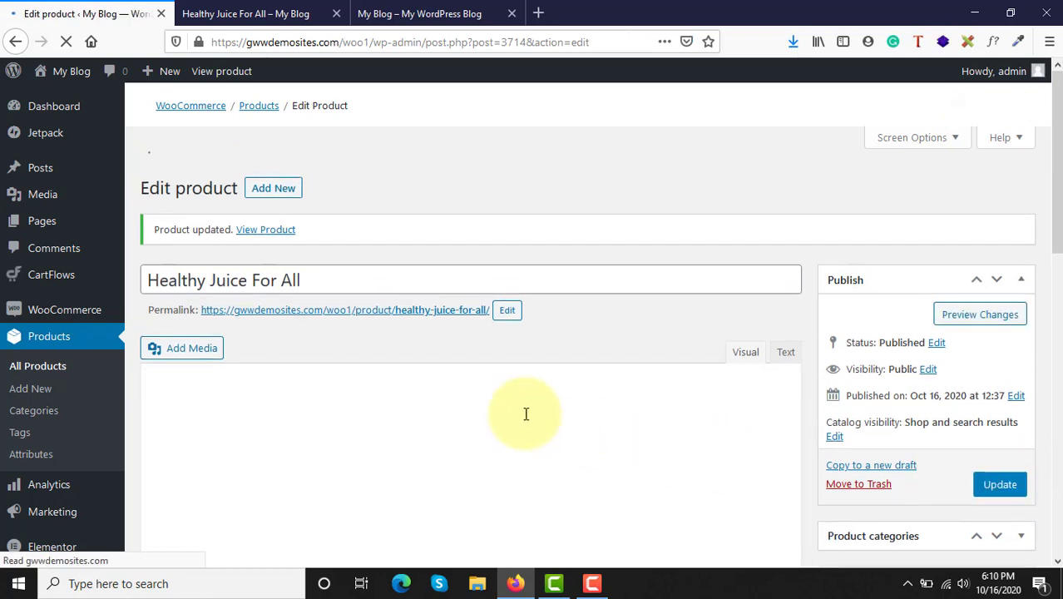
pyautogui.click(268, 23)
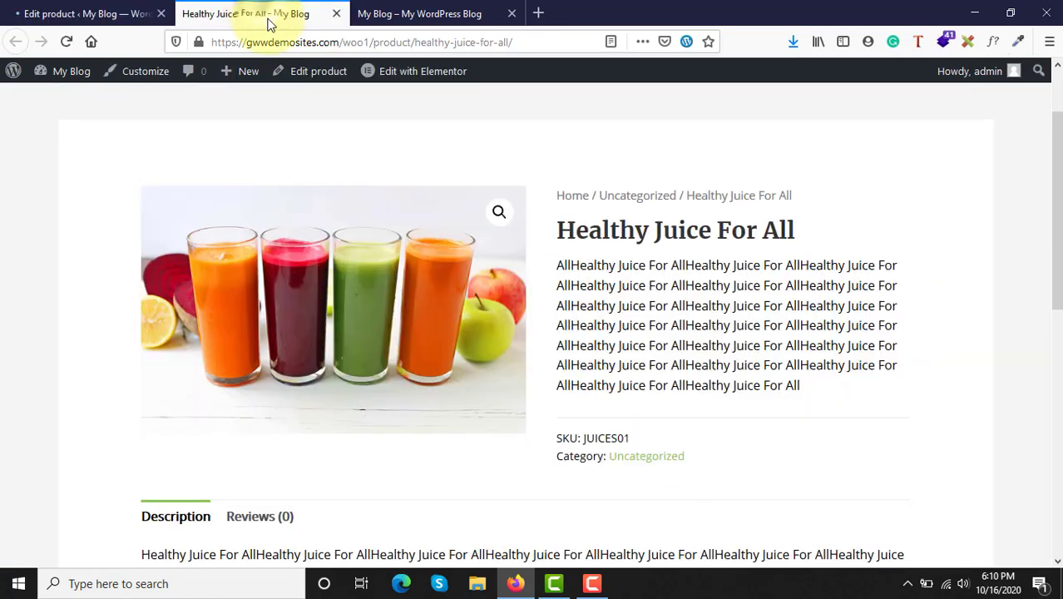
pyautogui.click(69, 42)
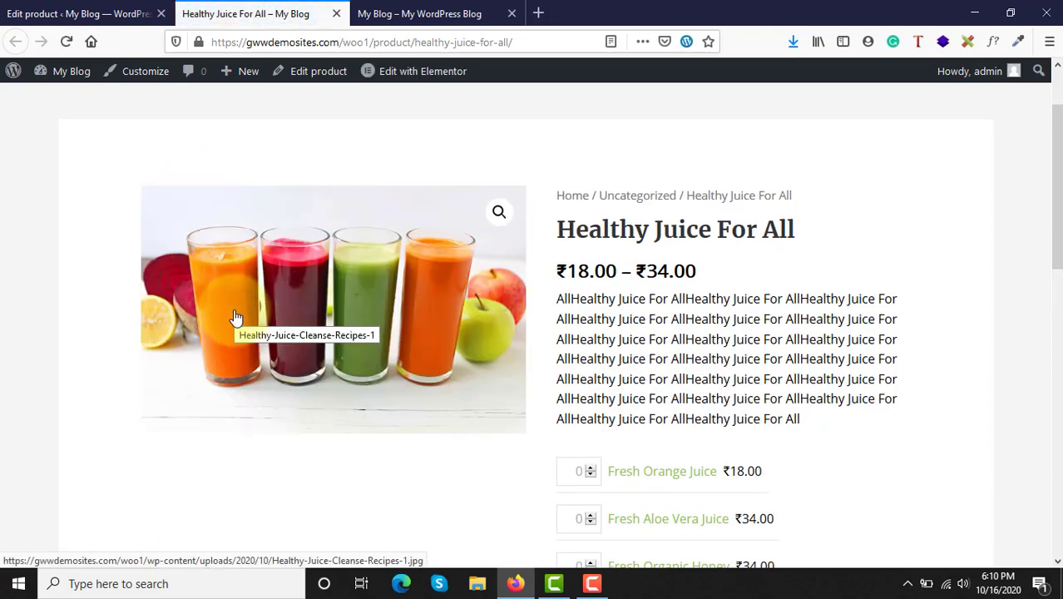
pyautogui.scroll(-3, 236, 318)
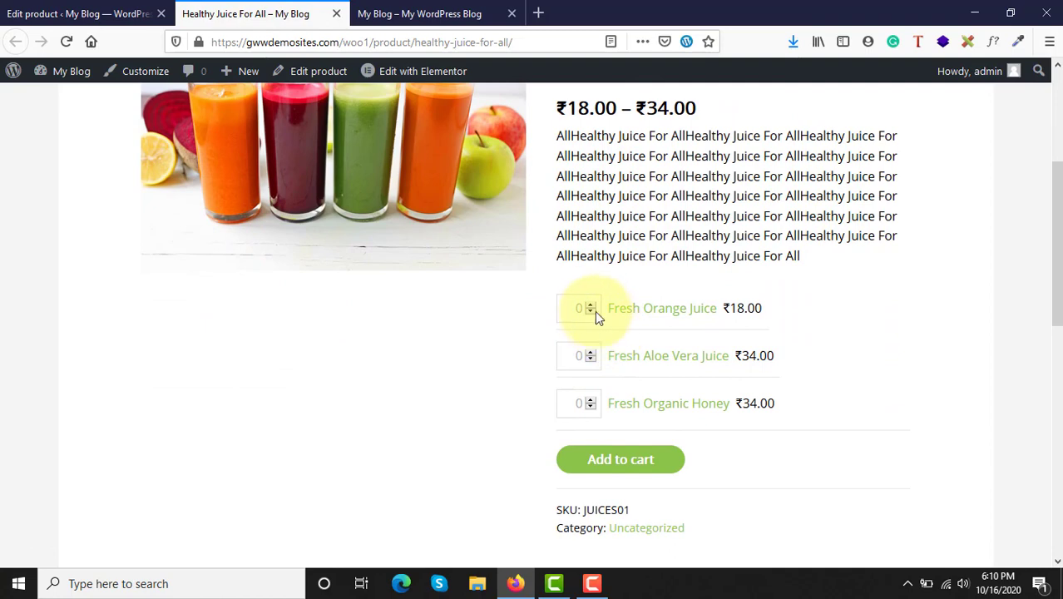
pyautogui.scroll(3, 592, 223)
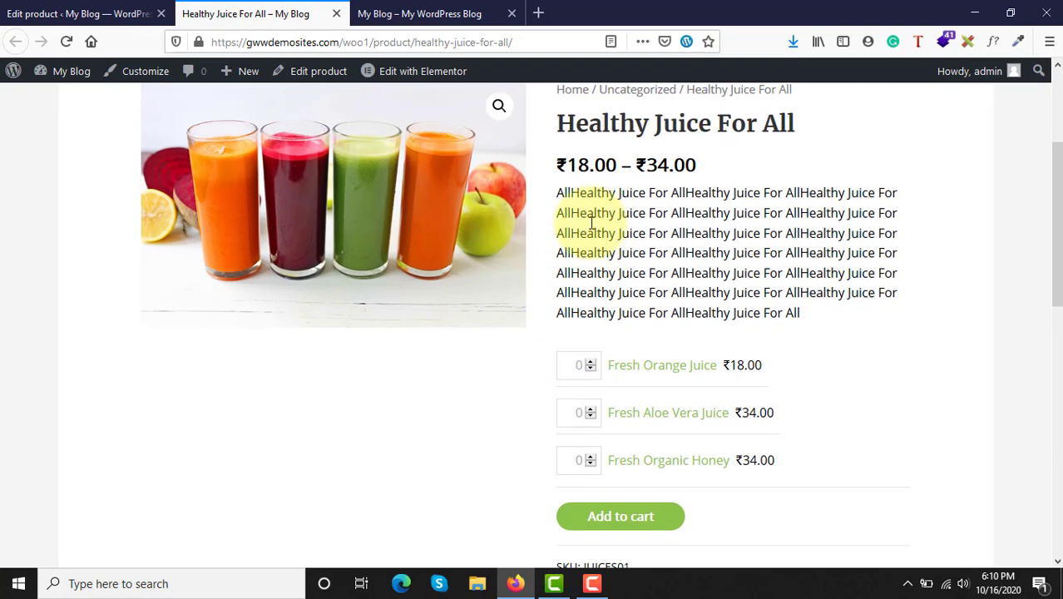
pyautogui.scroll(-2, 590, 228)
pyautogui.moveTo(559, 212); pyautogui.dragTo(802, 337)
# Step: Back in the editor, delete all the product short description text
pyautogui.click(106, 14)
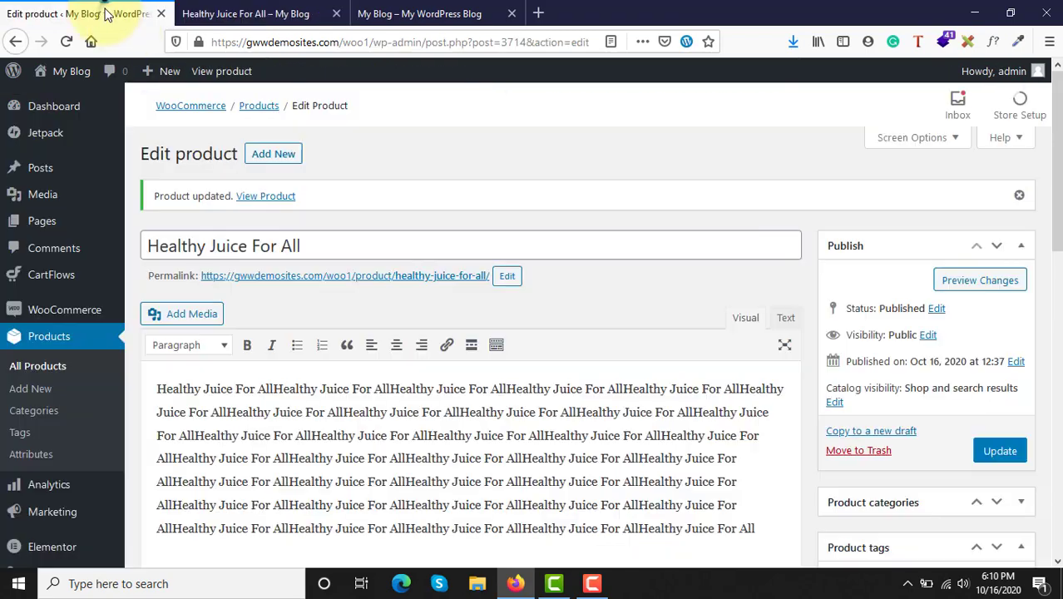
pyautogui.scroll(-10, 346, 309)
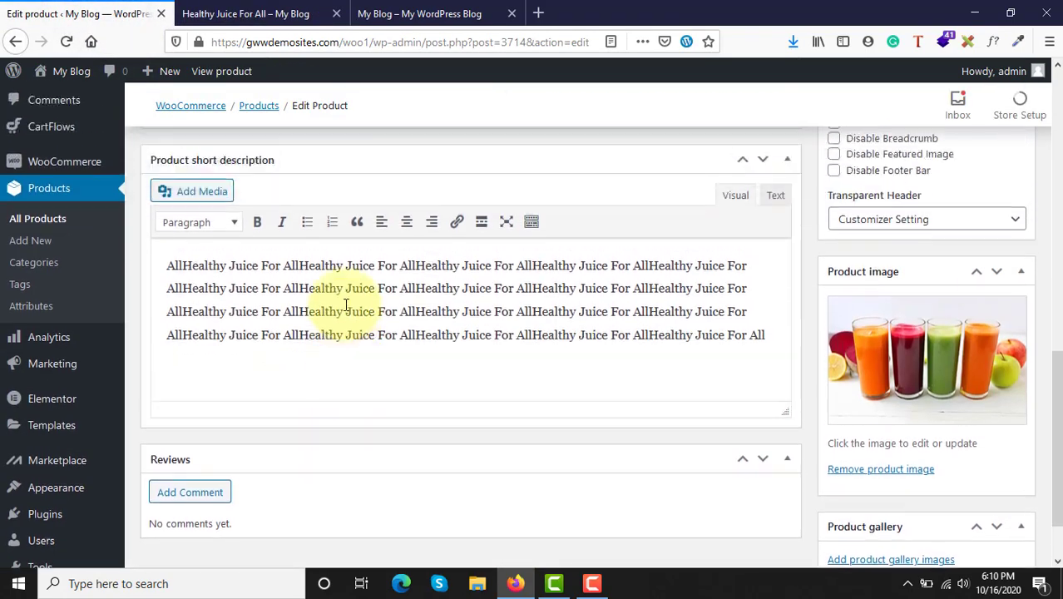
pyautogui.scroll(1, 346, 306)
pyautogui.moveTo(177, 295); pyautogui.dragTo(766, 385)
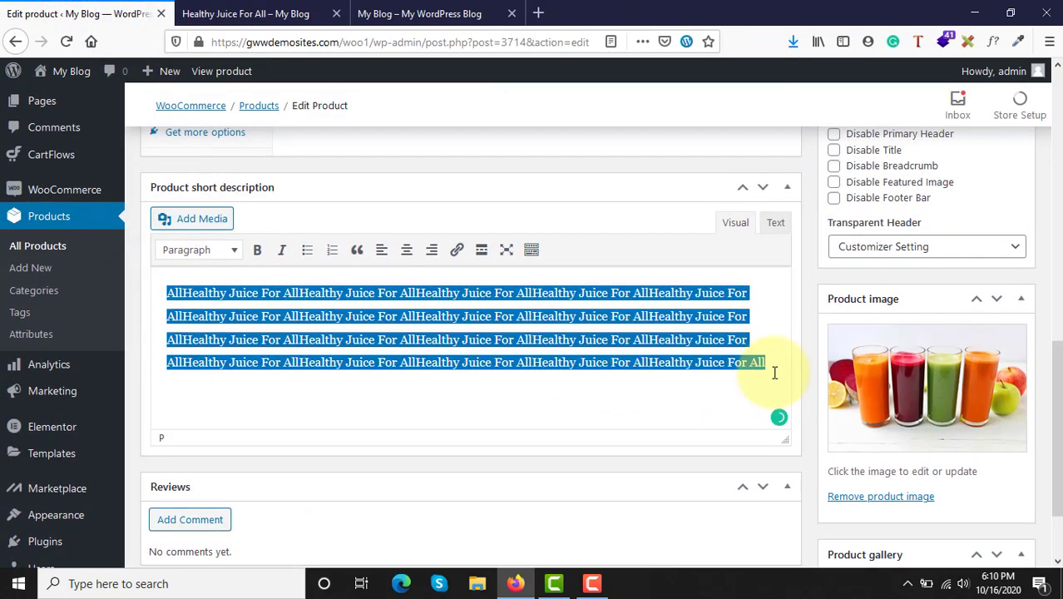
pyautogui.press('BackSpace')
# Step: Update the product and reload its live page to confirm the description is gone
pyautogui.scroll(10, 775, 373)
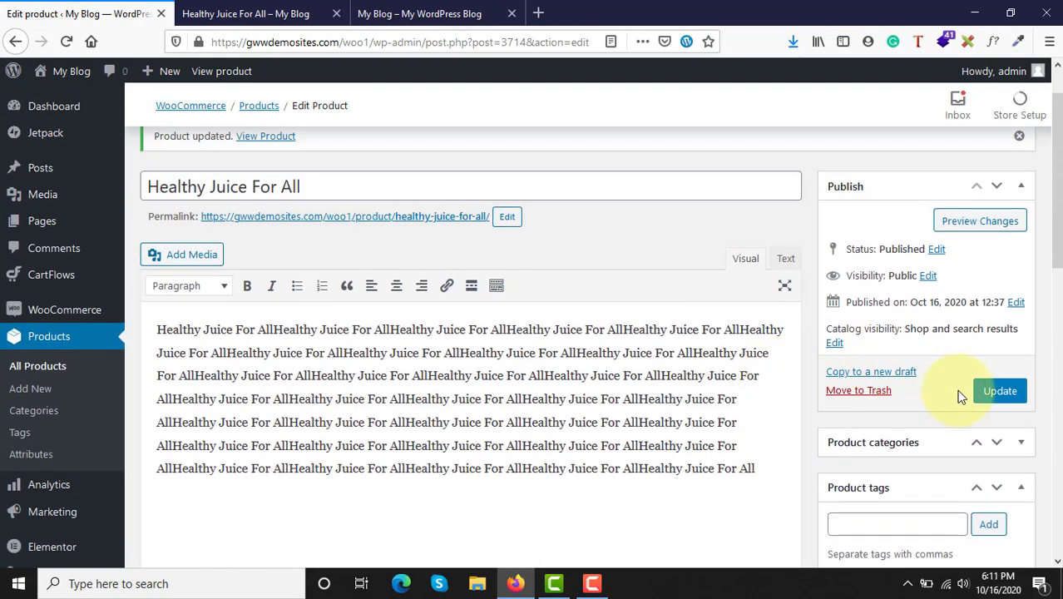
pyautogui.click(998, 390)
pyautogui.click(266, 13)
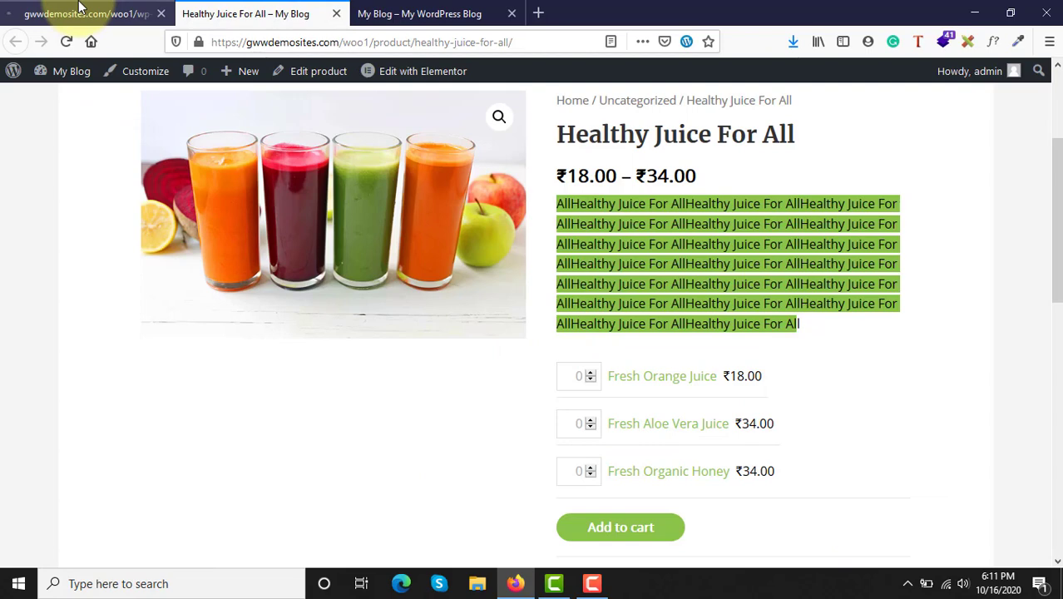
pyautogui.click(69, 42)
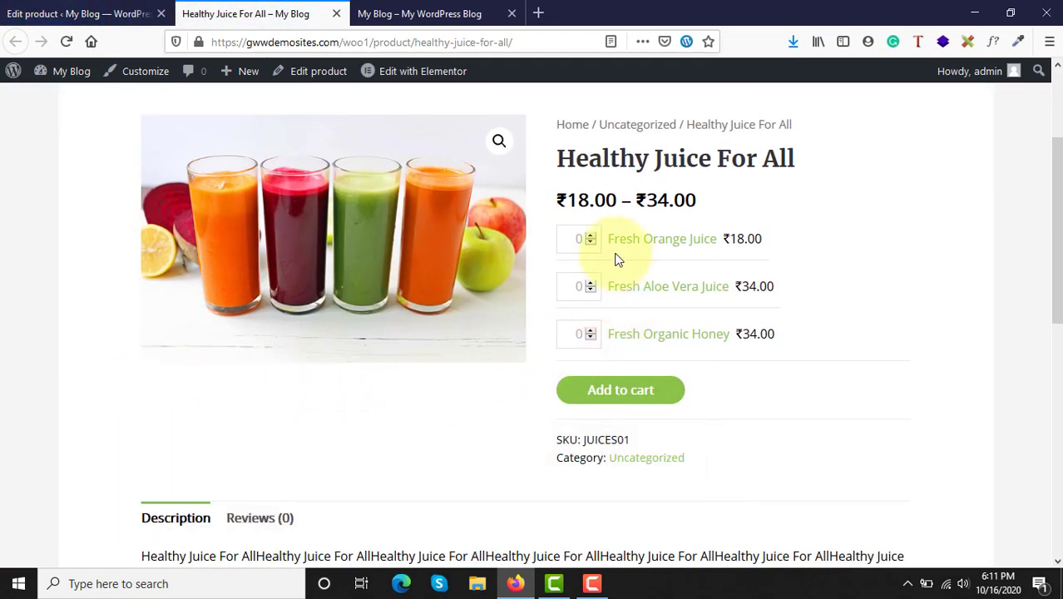
# Step: Open Fresh Orange Juice (₹18.00) in a new tab, then switch back to Healthy Juice For All
pyautogui.scroll(3, 209, 395)
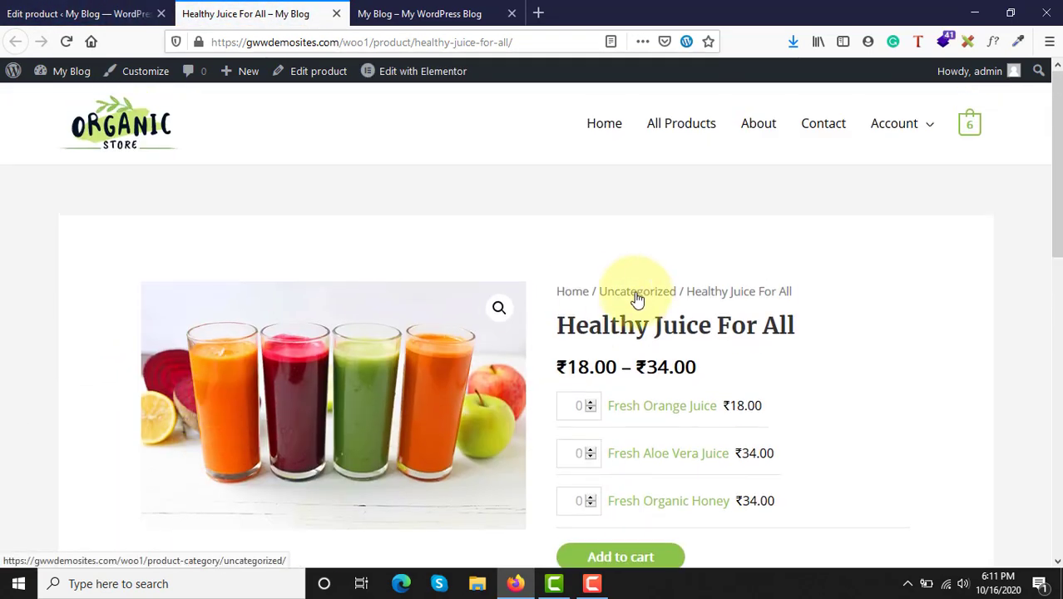
pyautogui.moveTo(560, 323); pyautogui.dragTo(801, 324)
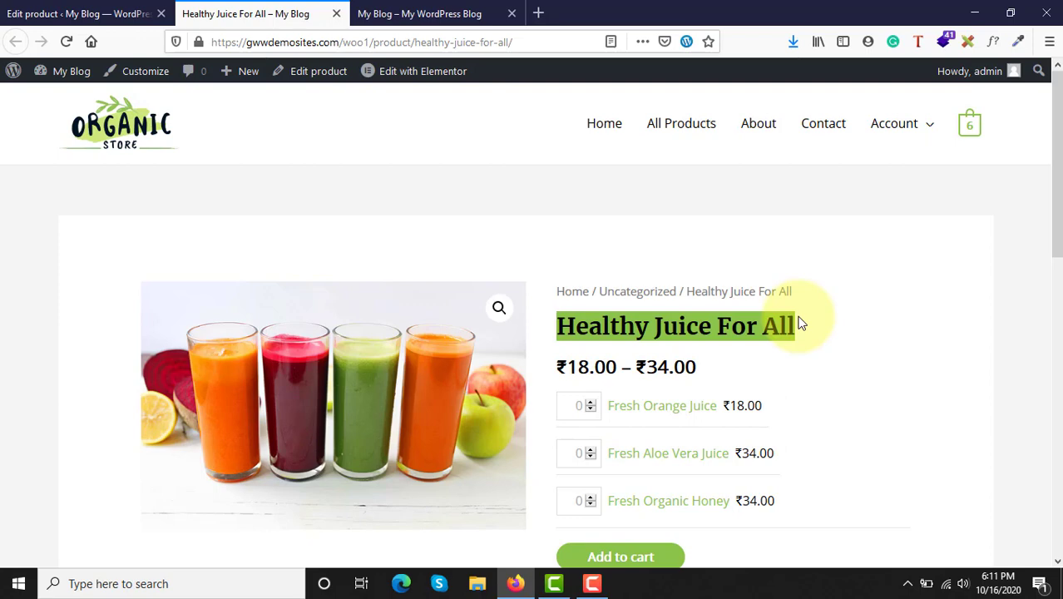
pyautogui.scroll(-3, 763, 368)
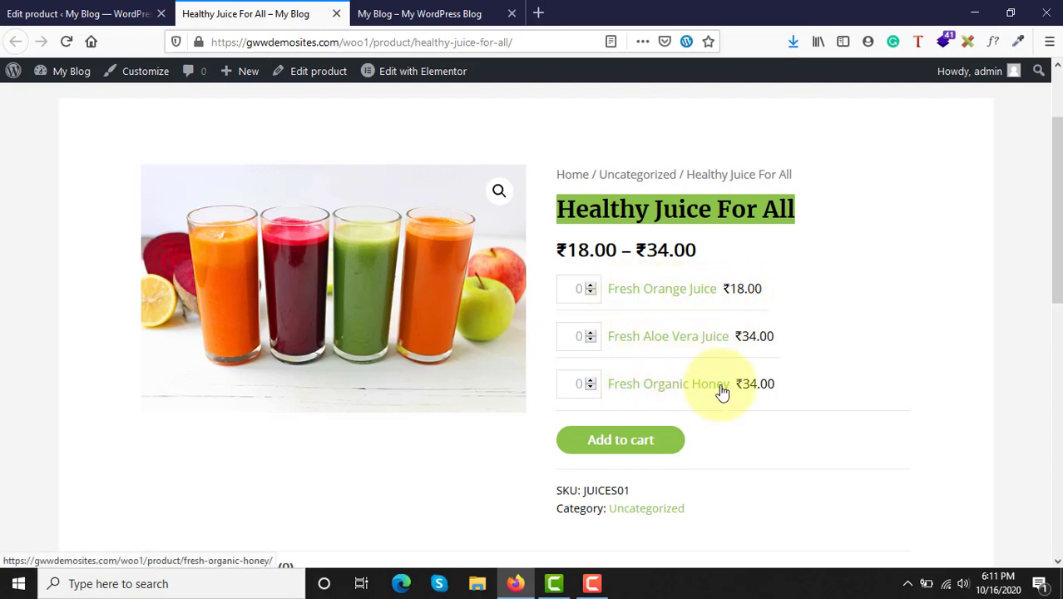
pyautogui.rightClick(678, 298)
pyautogui.click(699, 305)
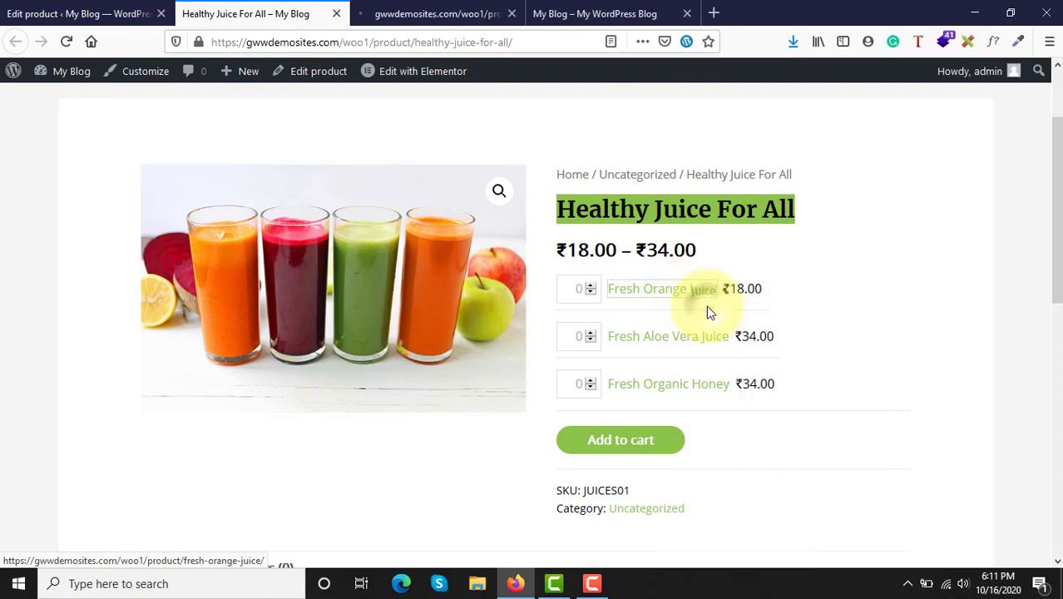
pyautogui.click(427, 13)
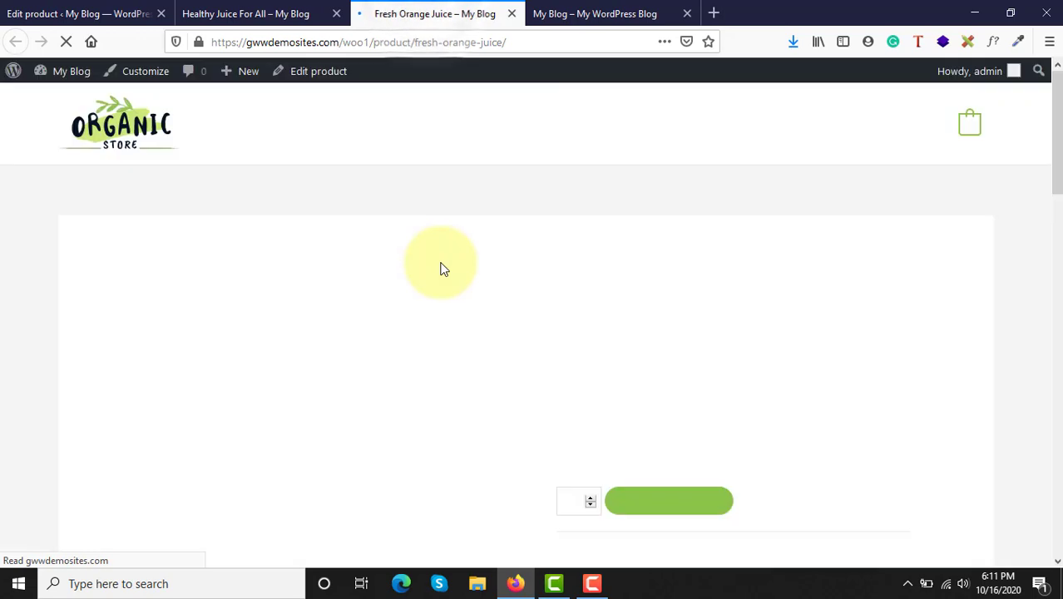
pyautogui.scroll(-3, 560, 360)
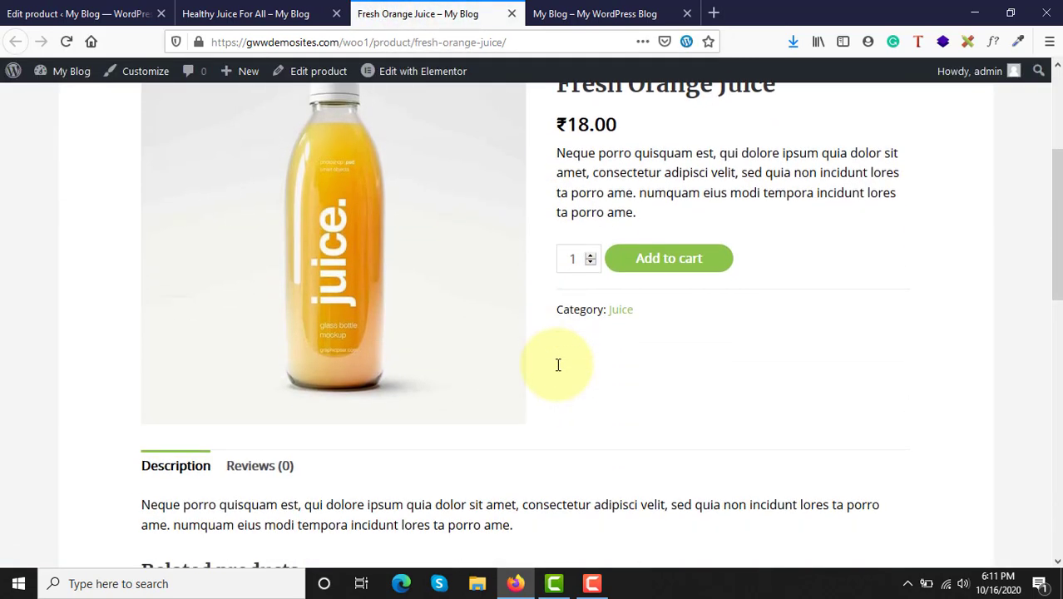
pyautogui.hotkey('ctrl', 'pageup')
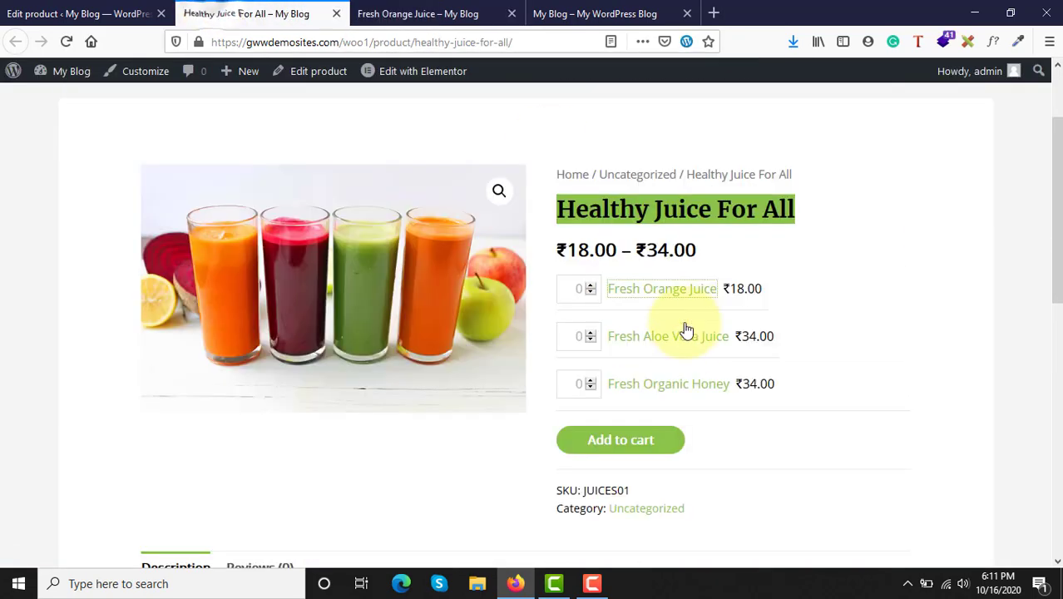
# Step: Add 1 Fresh Orange Juice, 2 Fresh Aloe Vera Juice and 4 Fresh Organic Honey to the cart, then view it
pyautogui.click(577, 288)
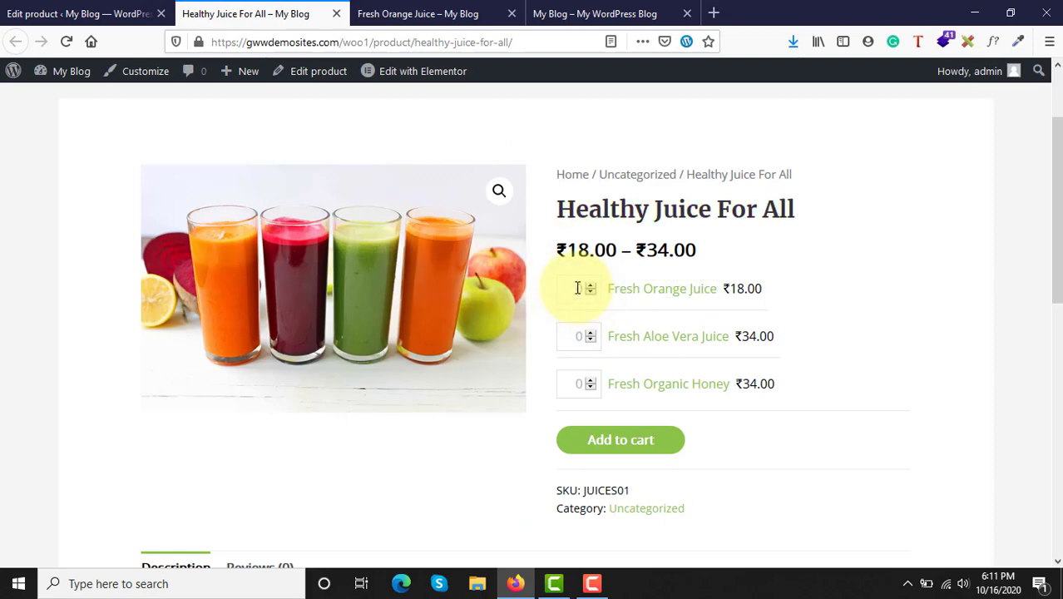
pyautogui.click(570, 346)
pyautogui.write('2')
pyautogui.click(574, 382)
pyautogui.write('4')
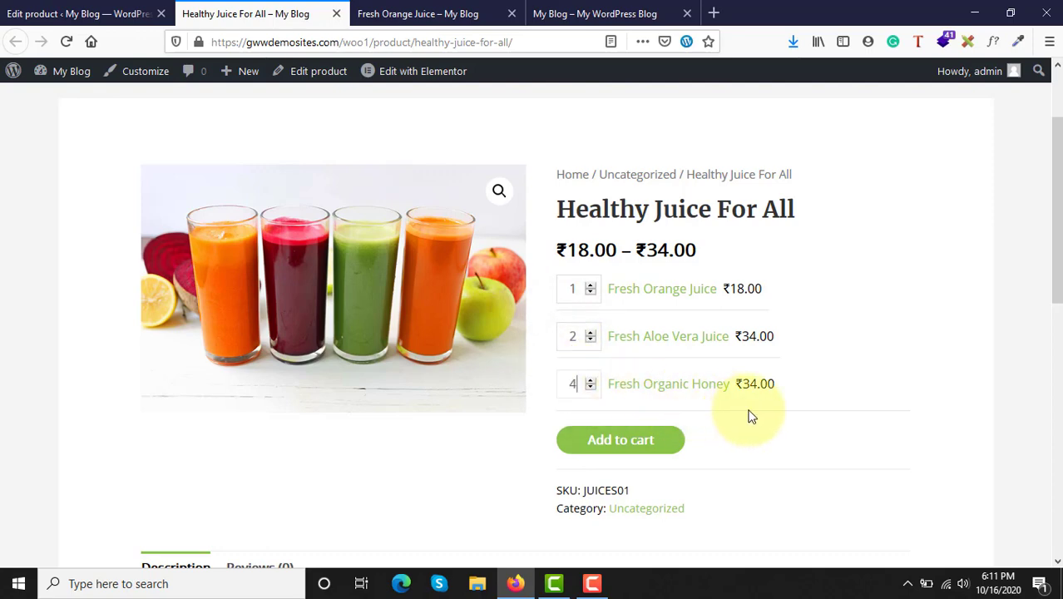
pyautogui.click(607, 448)
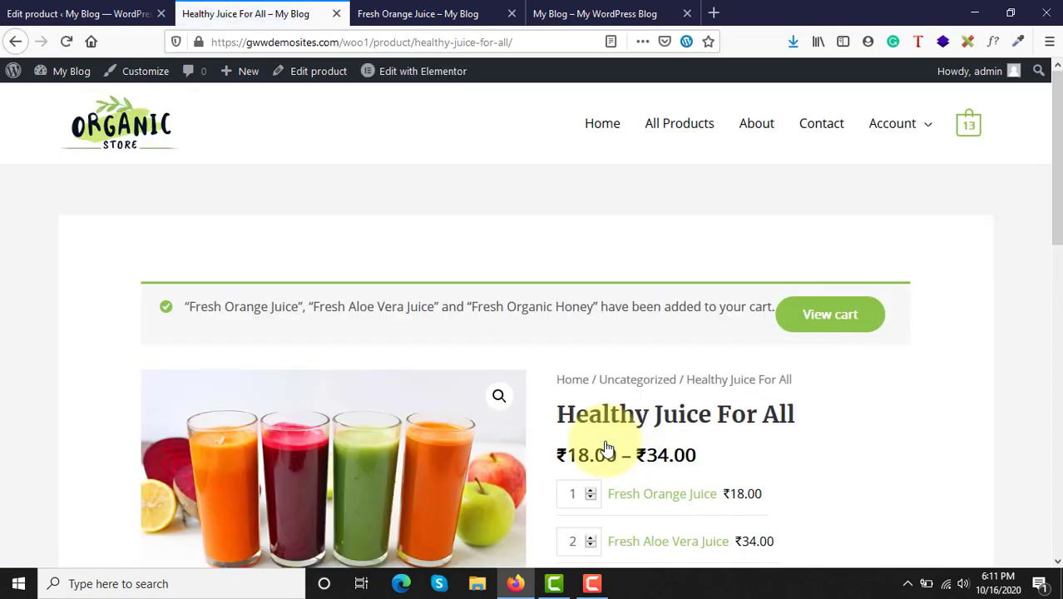
pyautogui.click(832, 317)
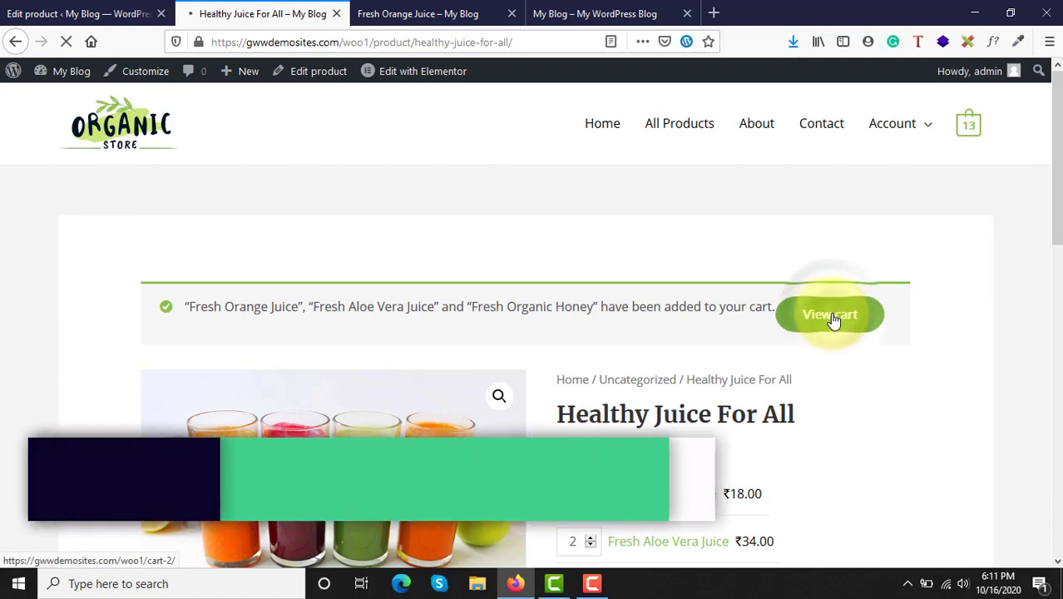
# Step: Review the cart's juice and honey items and subtotals, then return to the Healthy Juice For All editor tab
pyautogui.scroll(-1, 832, 319)
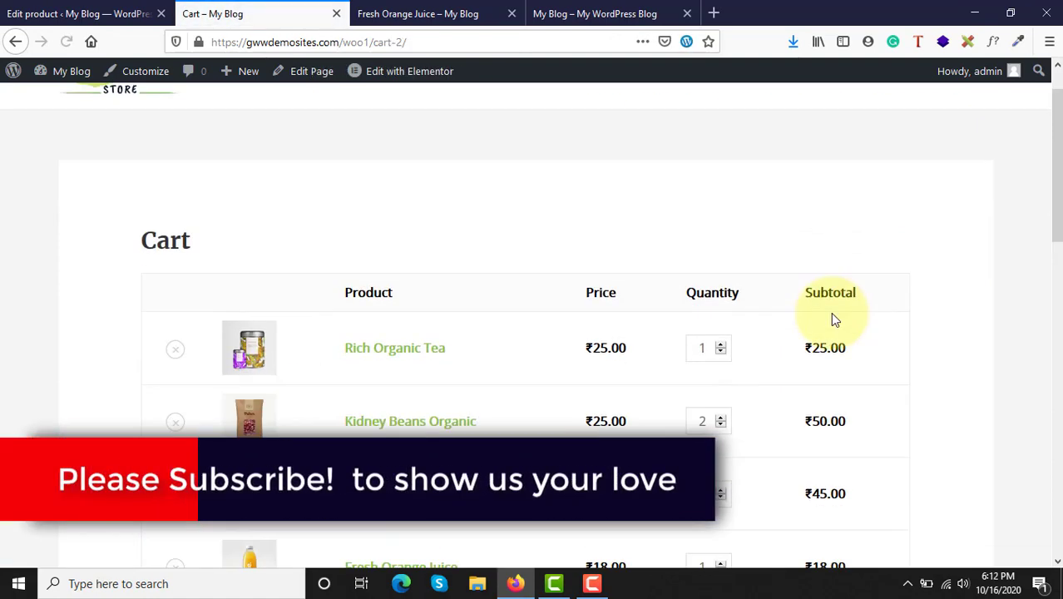
pyautogui.scroll(-5, 831, 312)
pyautogui.scroll(3, 605, 399)
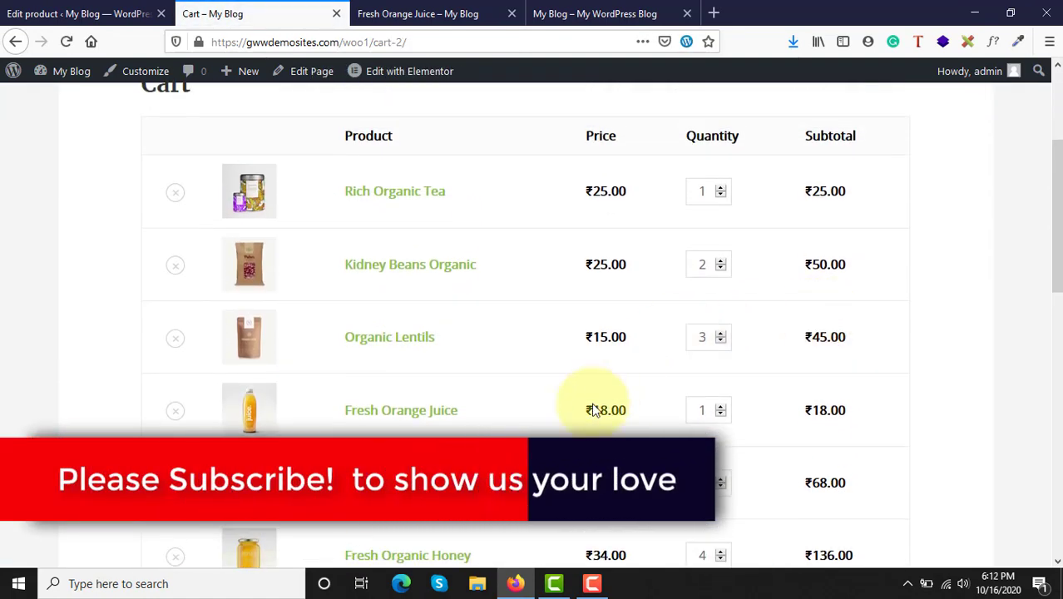
pyautogui.scroll(-3, 719, 251)
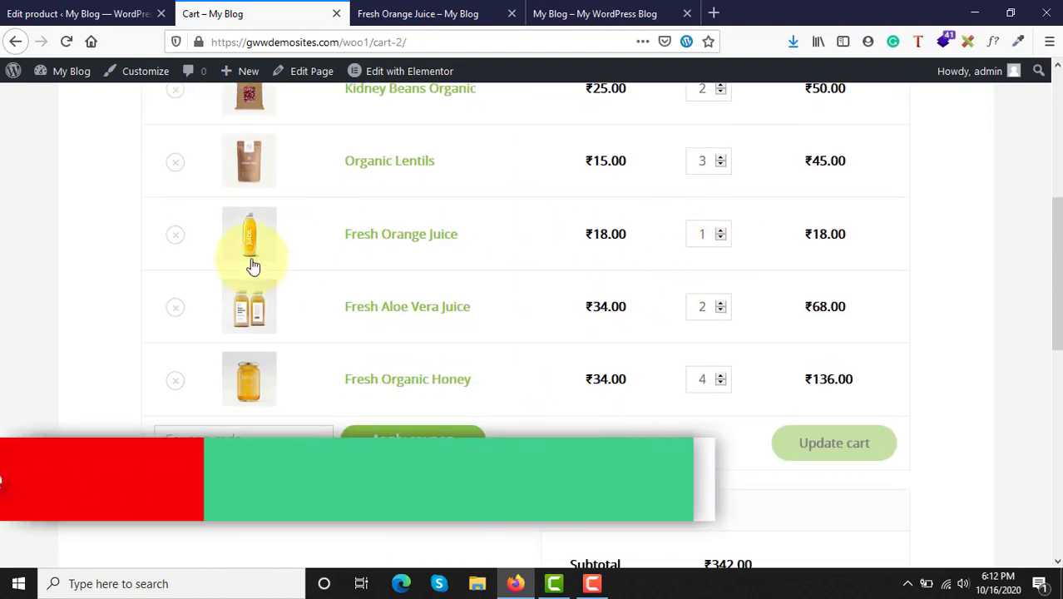
pyautogui.scroll(3, 476, 276)
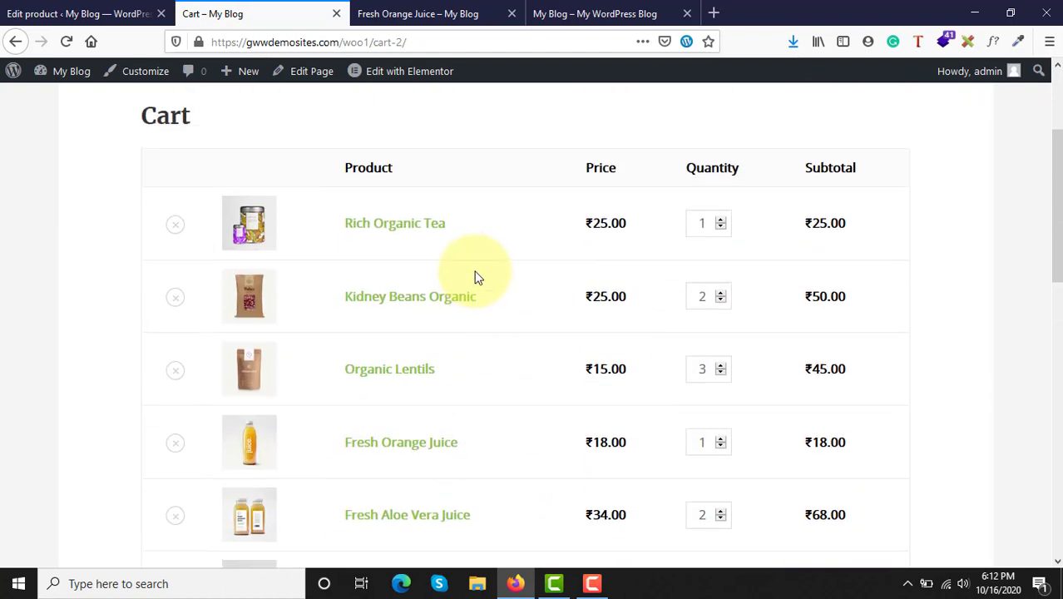
pyautogui.scroll(-3, 506, 350)
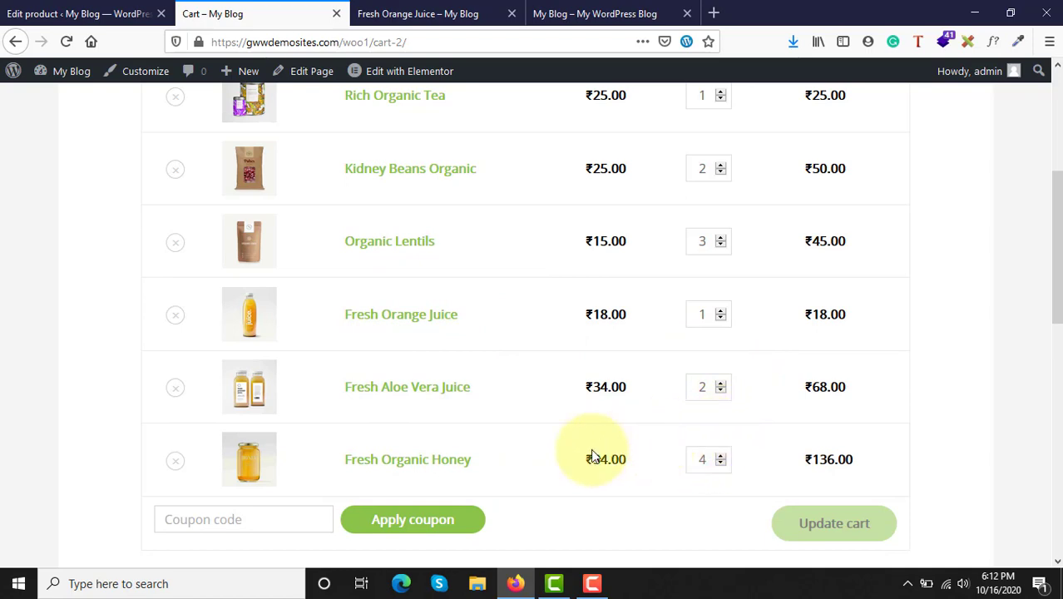
pyautogui.scroll(5, 471, 503)
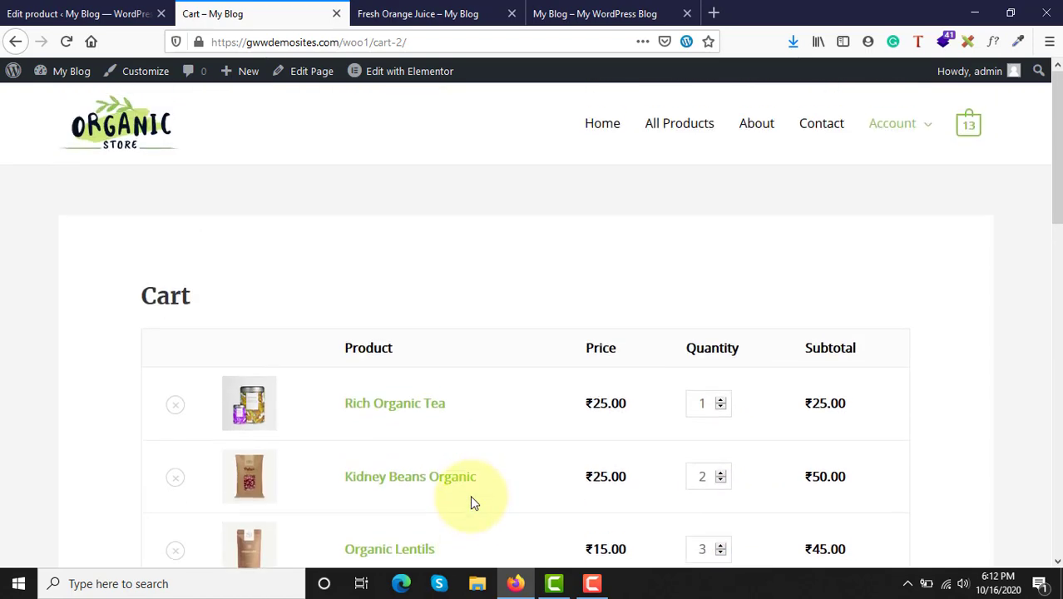
pyautogui.click(50, 13)
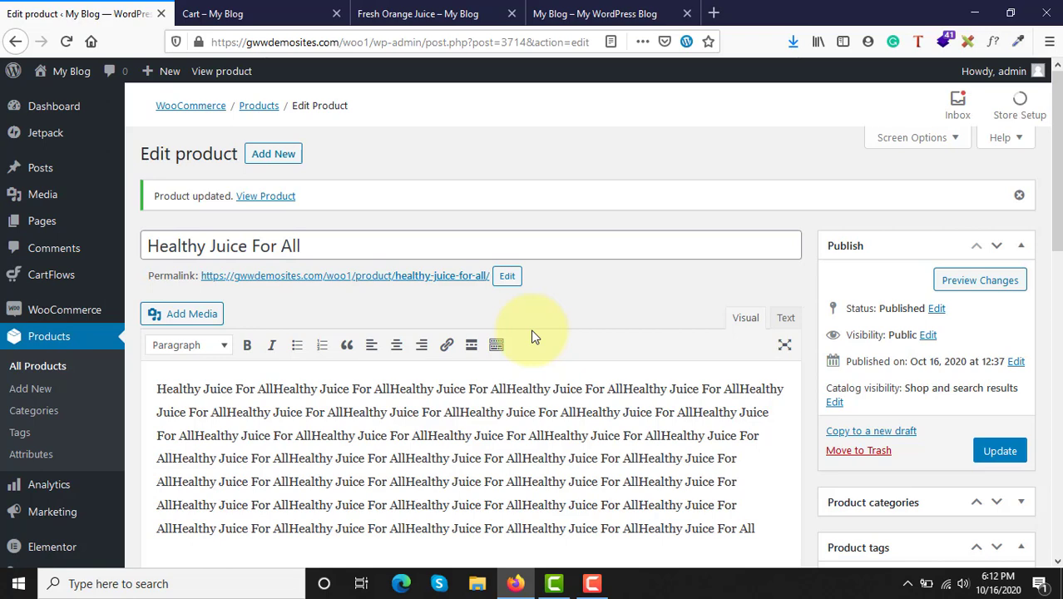
# Step: From the Cart tab, go to the Organic Store home page and scroll to its 'Join The Organic Movement!' banner
pyautogui.scroll(-4, 533, 332)
pyautogui.click(250, 14)
pyautogui.scroll(-3, 559, 385)
pyautogui.scroll(-3, 560, 385)
pyautogui.scroll(5, 583, 333)
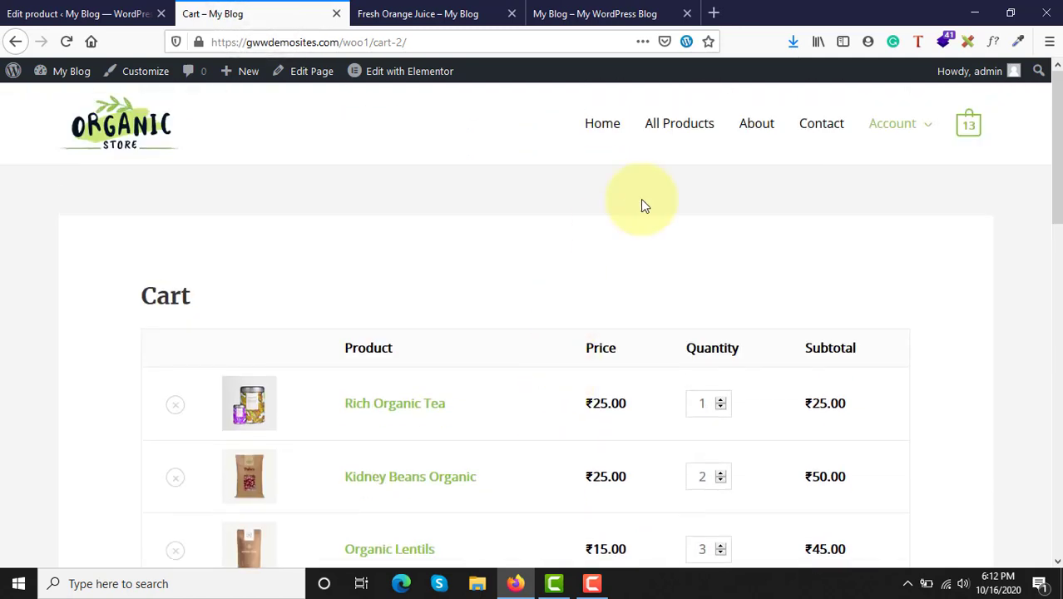
pyautogui.click(106, 146)
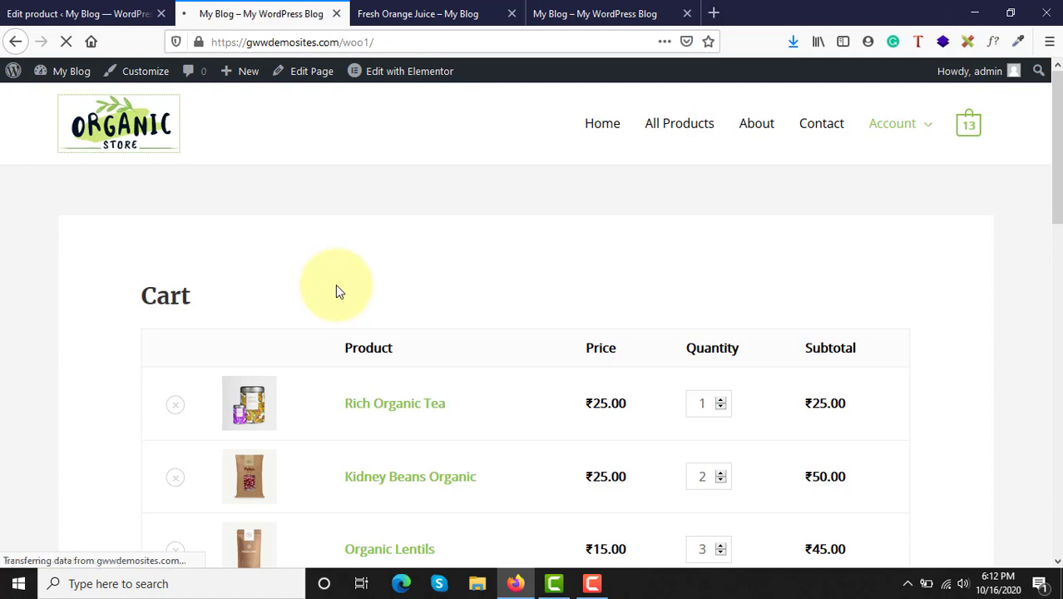
pyautogui.scroll(-3, 608, 454)
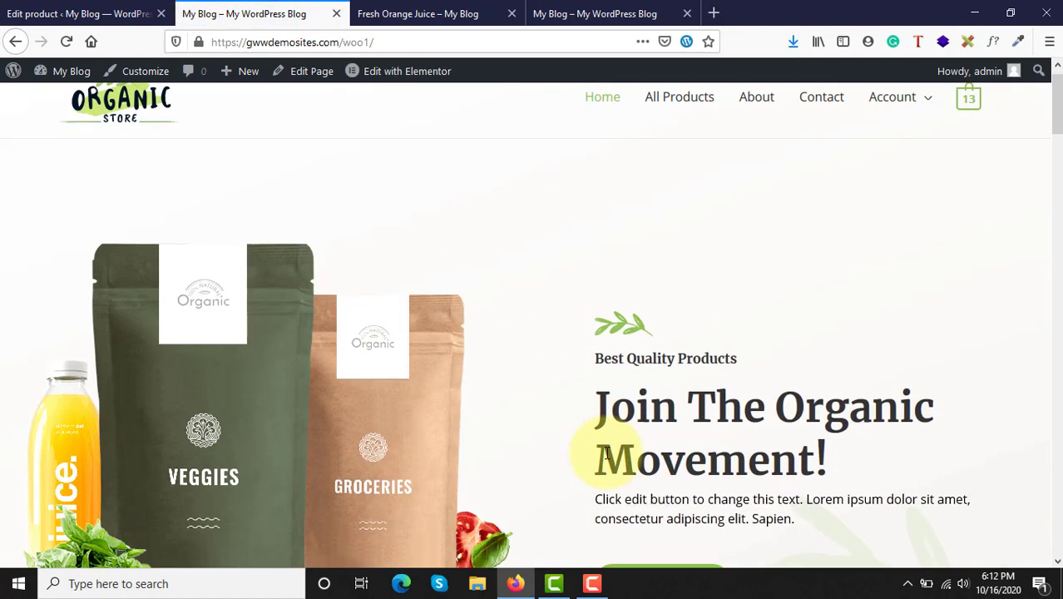